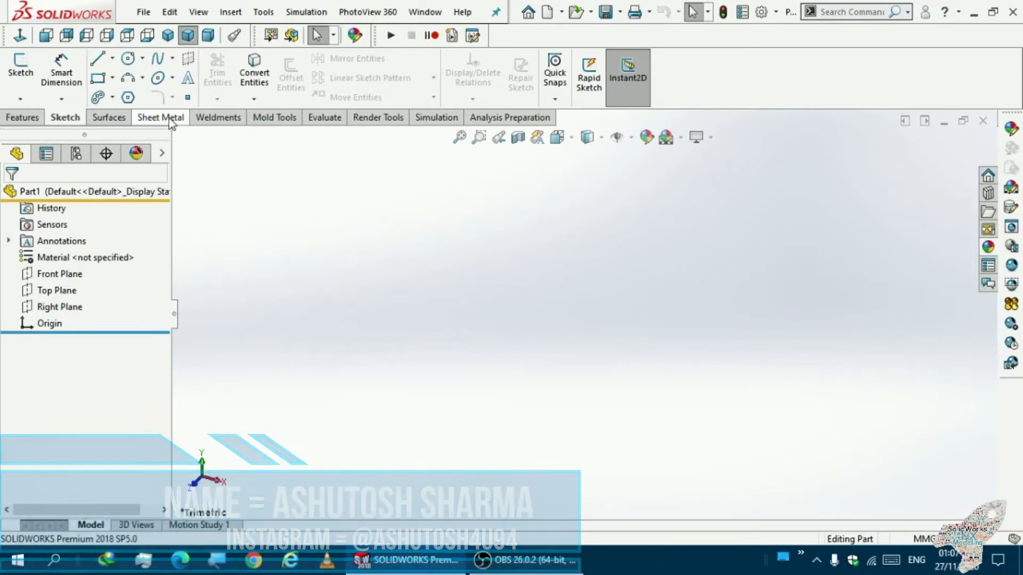
Start a sketch on the Top Plane and draw a circle about 138 mm in diameter centred on the origin
{"action": "left_click", "coordinate": [166, 118]}
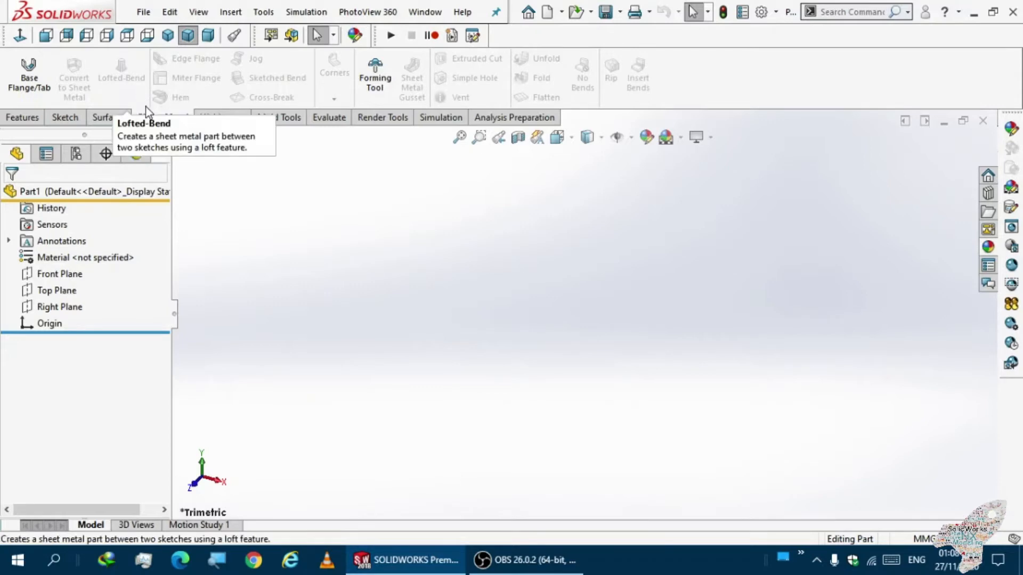
{"action": "left_click", "coordinate": [64, 119]}
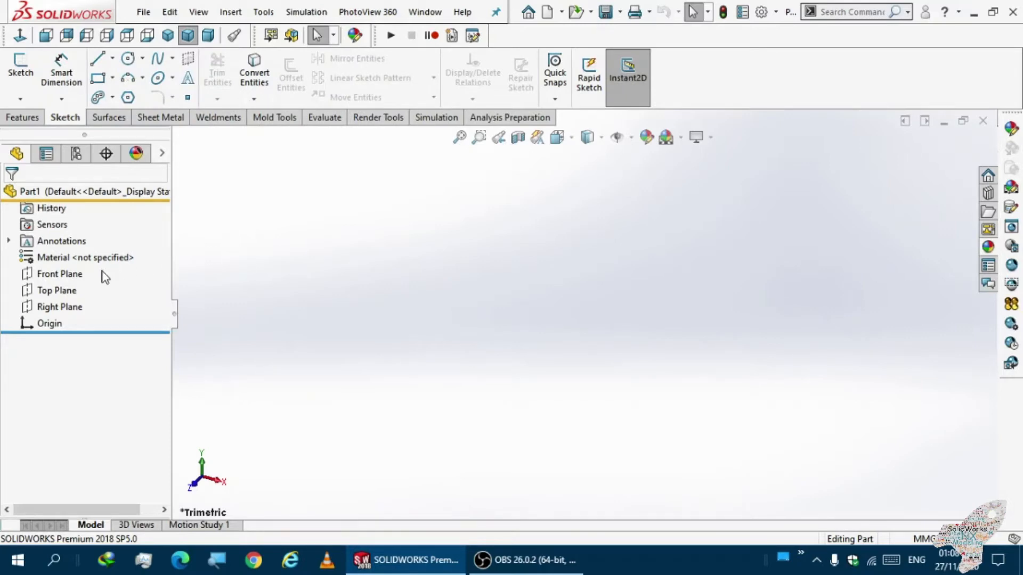
{"action": "left_click", "coordinate": [44, 290]}
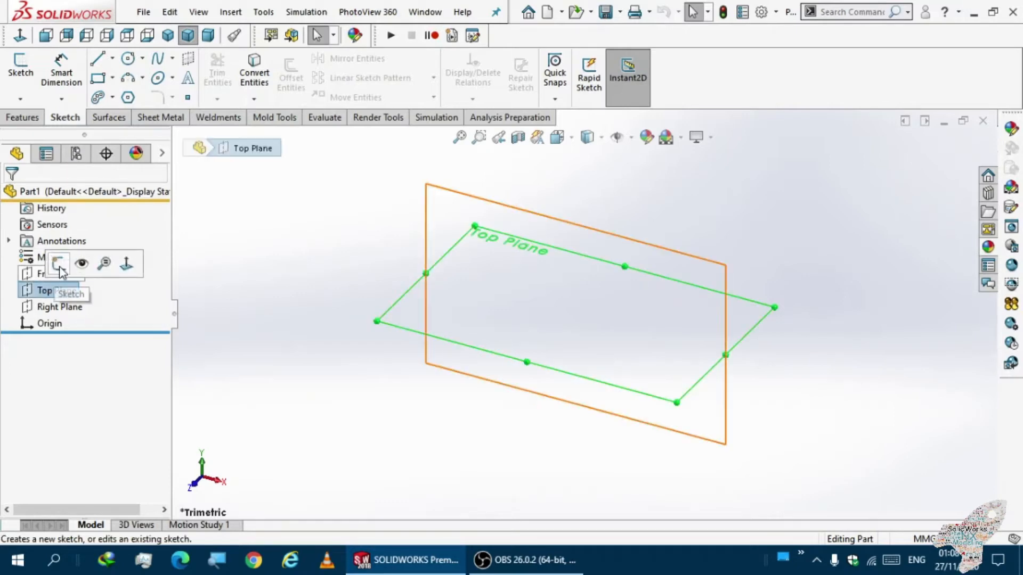
{"action": "left_click", "coordinate": [59, 264]}
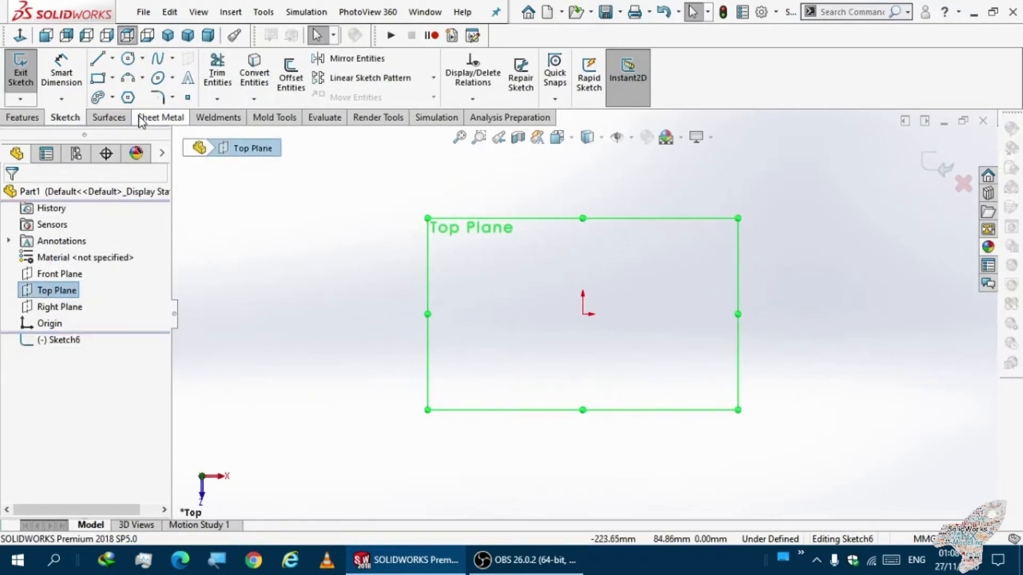
{"action": "left_click", "coordinate": [127, 58]}
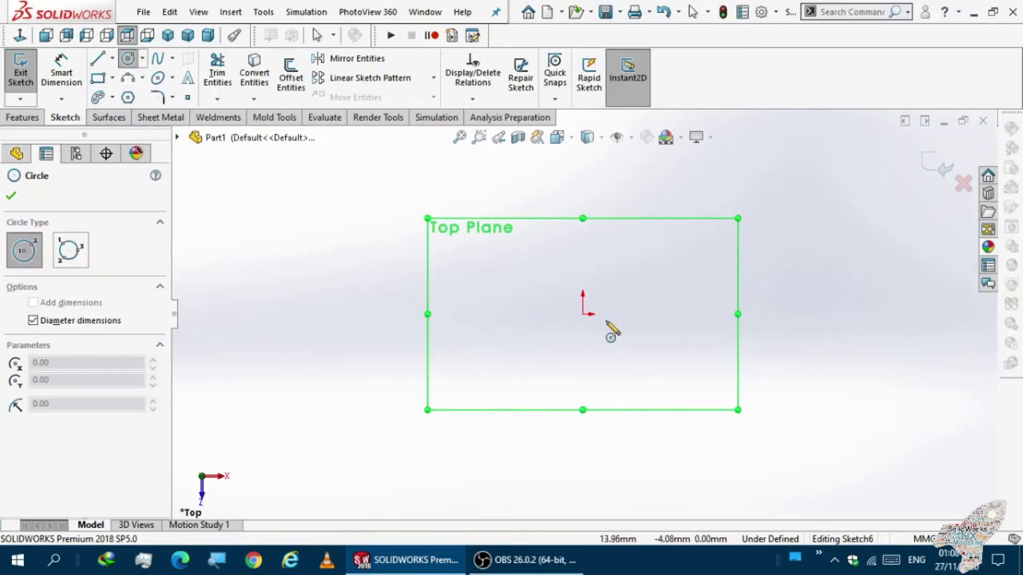
{"action": "left_click", "coordinate": [582, 314]}
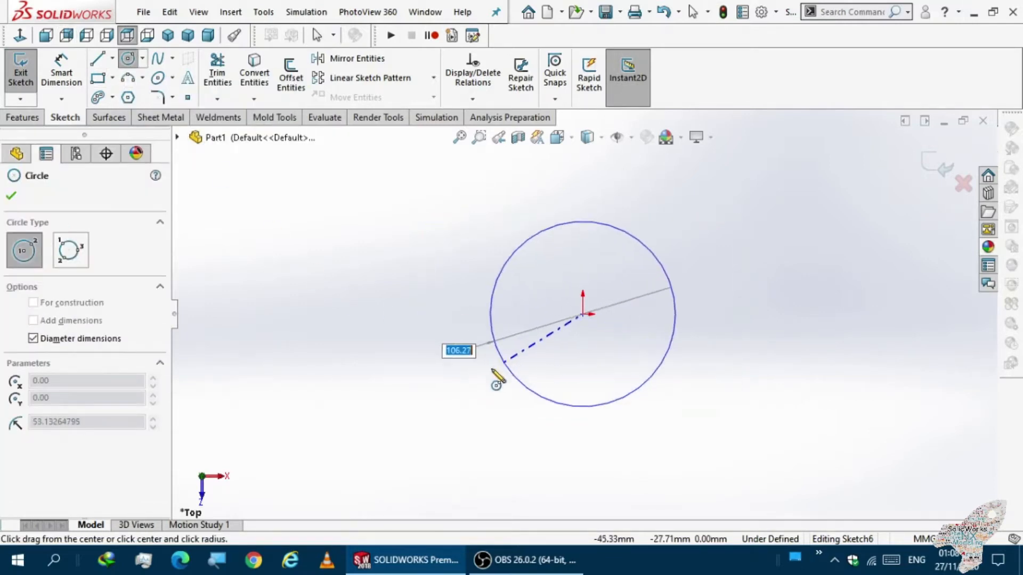
{"action": "left_click", "coordinate": [479, 376]}
Dimension the circle's diameter and set it to 140 mm
{"action": "left_click", "coordinate": [62, 71]}
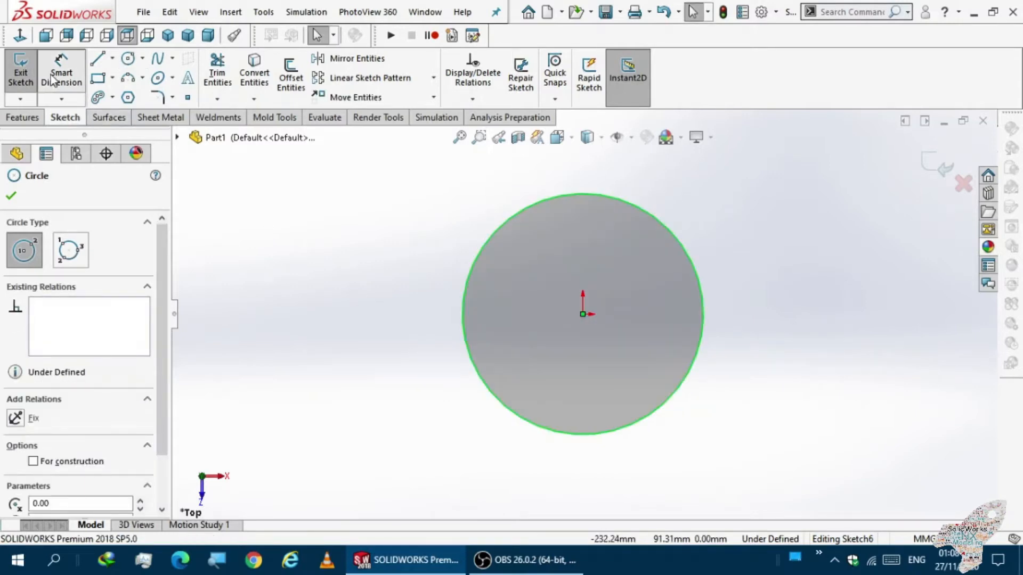
{"action": "left_click", "coordinate": [463, 305]}
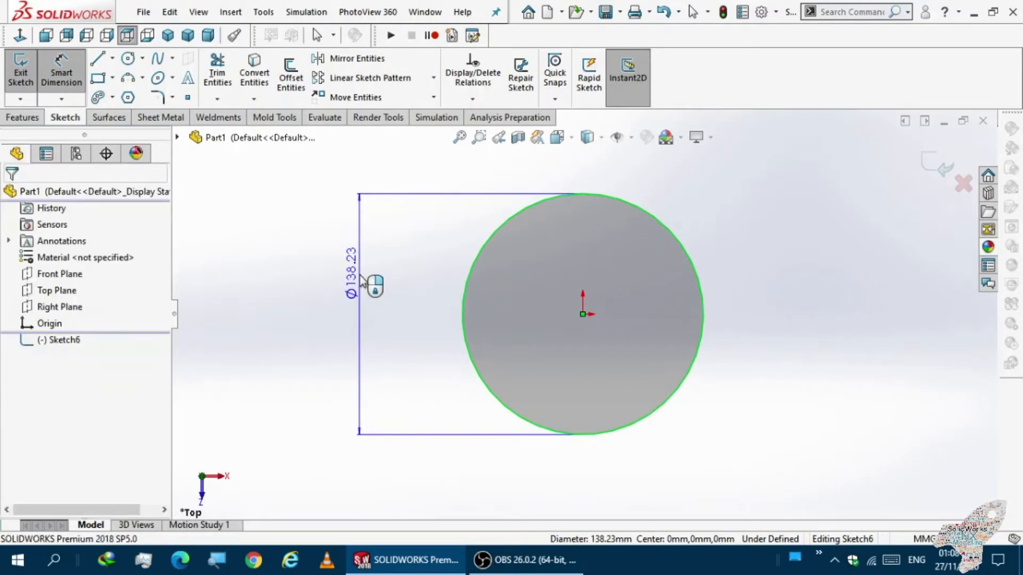
{"action": "left_click", "coordinate": [281, 251]}
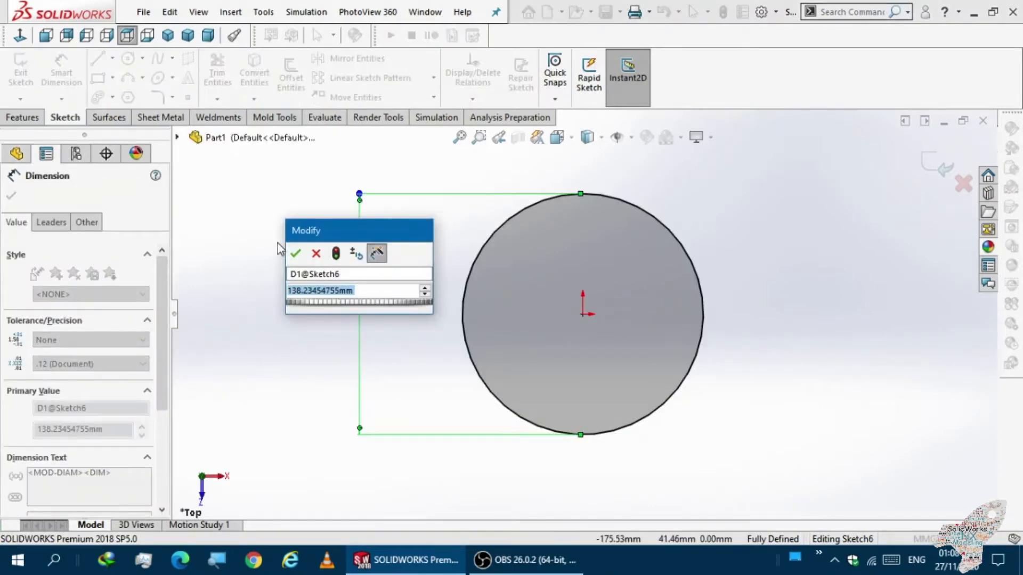
{"action": "type", "text": "1"}
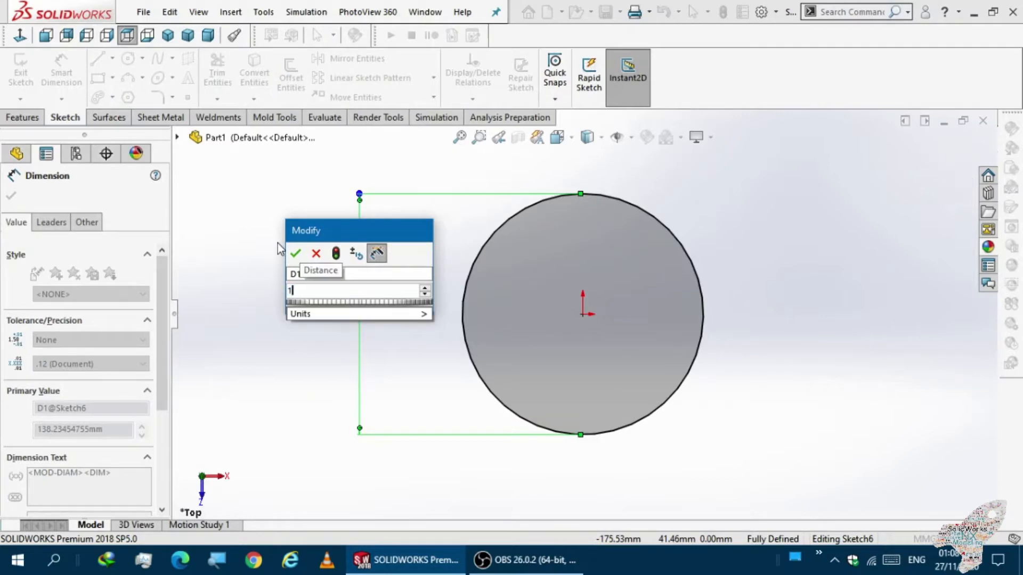
{"action": "type", "text": "40"}
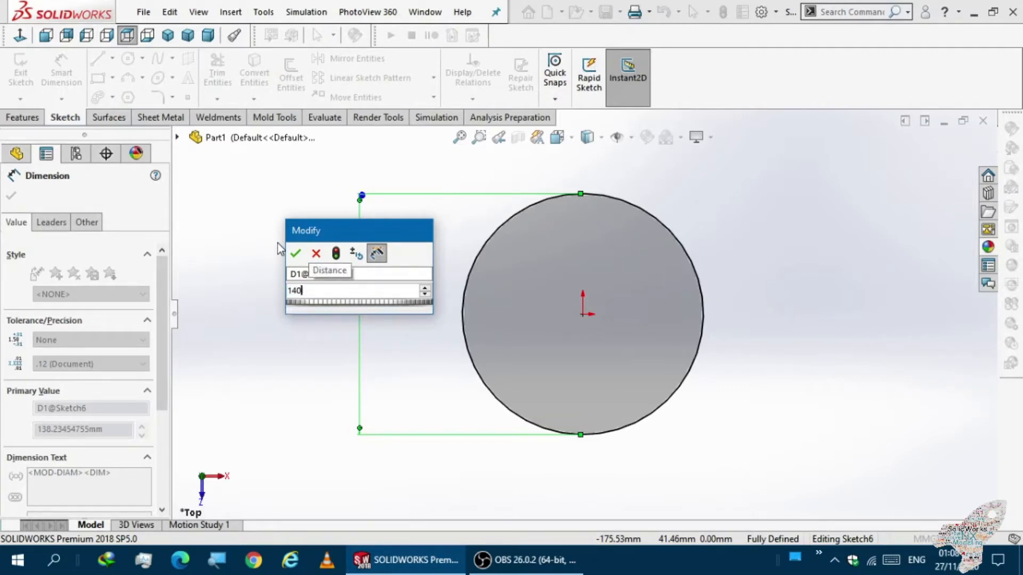
{"action": "key", "text": "Return"}
{"action": "key", "text": "Escape"}
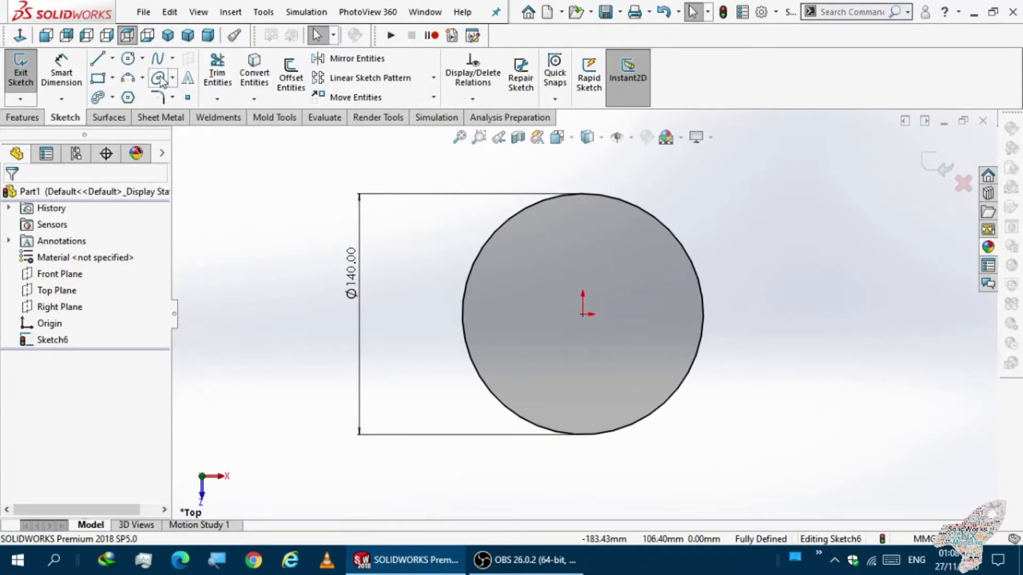
Draw a vertical line about 92 mm long from just left of the origin down past the circle's lower edge
{"action": "left_click", "coordinate": [98, 60]}
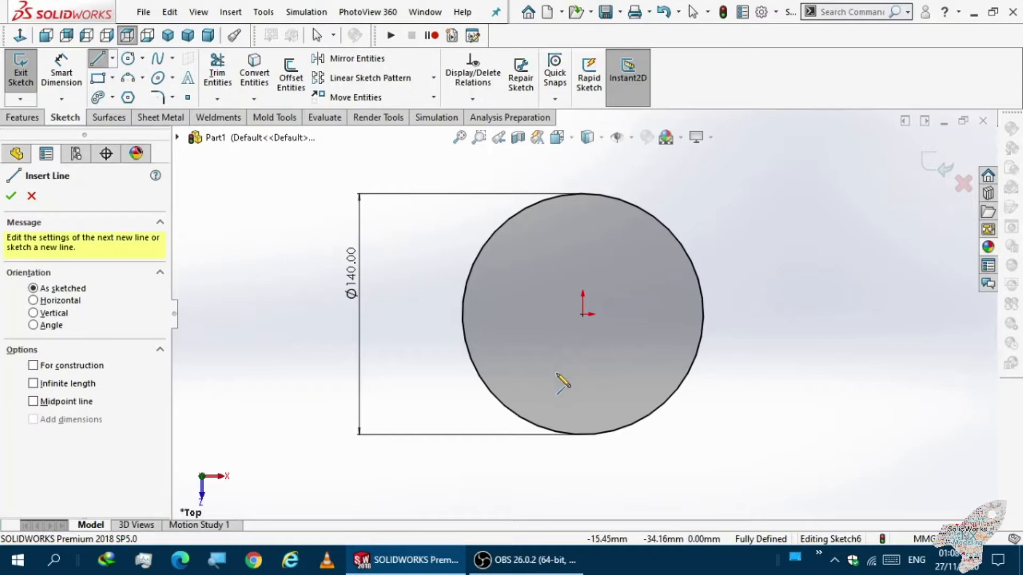
{"action": "left_click", "coordinate": [565, 314]}
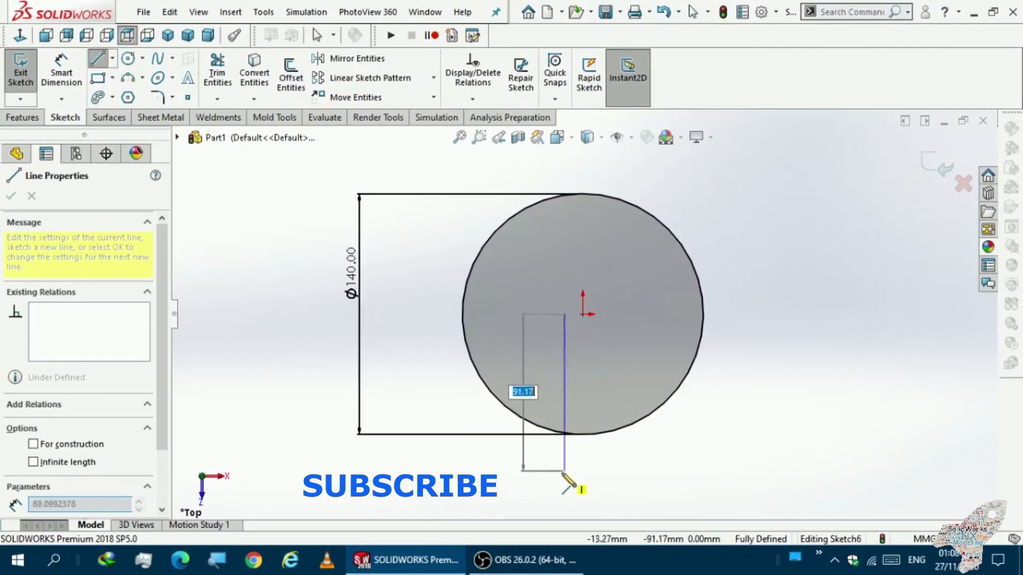
{"action": "left_click", "coordinate": [563, 474]}
{"action": "key", "text": "Escape"}
Dimension the horizontal distance between the vertical line and the origin and set it to 5 mm
{"action": "scroll", "coordinate": [565, 366], "scroll_direction": "up", "scroll_amount": 2}
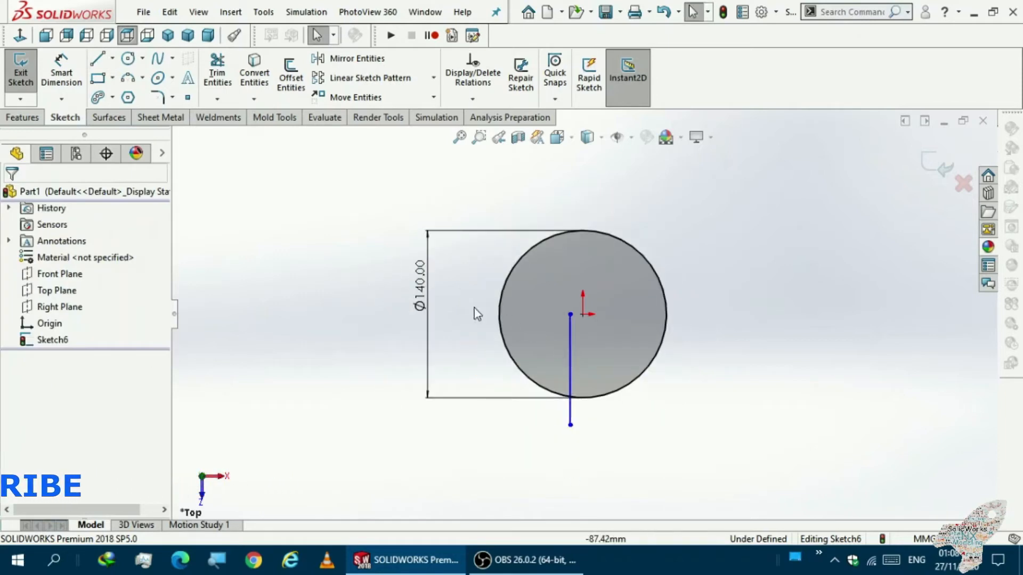
{"action": "scroll", "coordinate": [437, 302], "scroll_direction": "down", "scroll_amount": 2}
{"action": "left_click", "coordinate": [61, 74]}
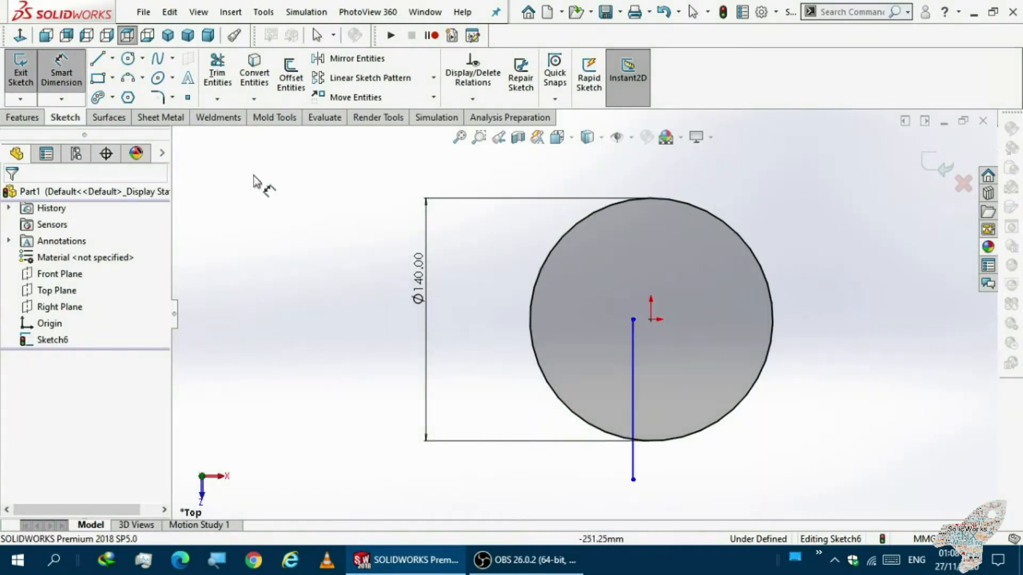
{"action": "left_click", "coordinate": [633, 341]}
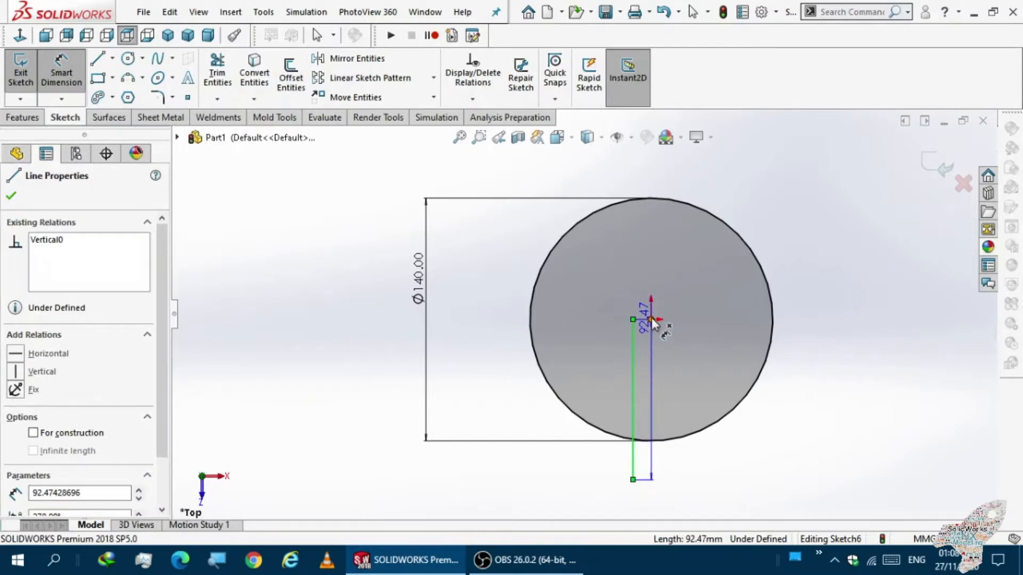
{"action": "left_click", "coordinate": [651, 319]}
{"action": "left_click", "coordinate": [638, 279]}
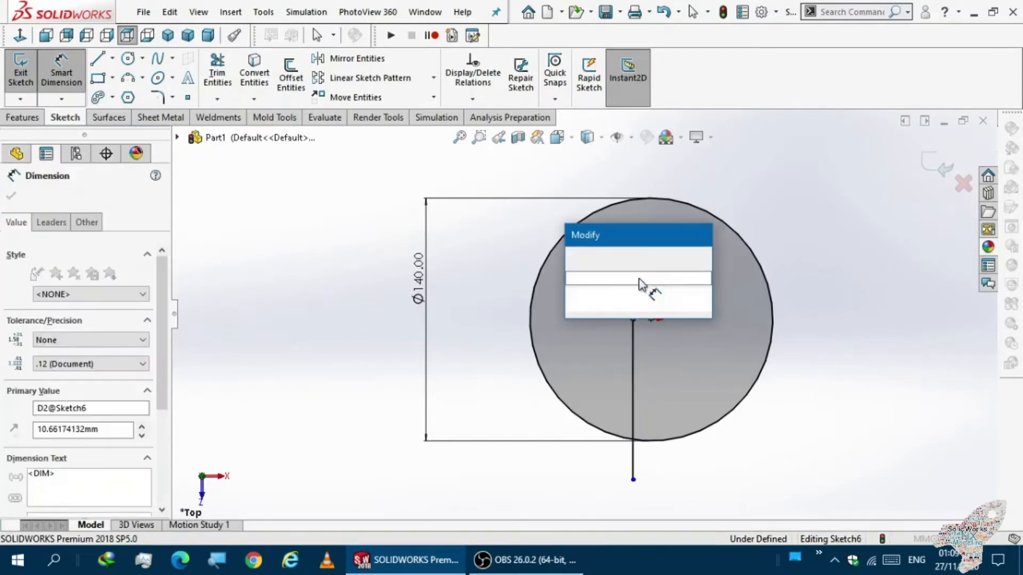
{"action": "type", "text": "5"}
{"action": "key", "text": "Return"}
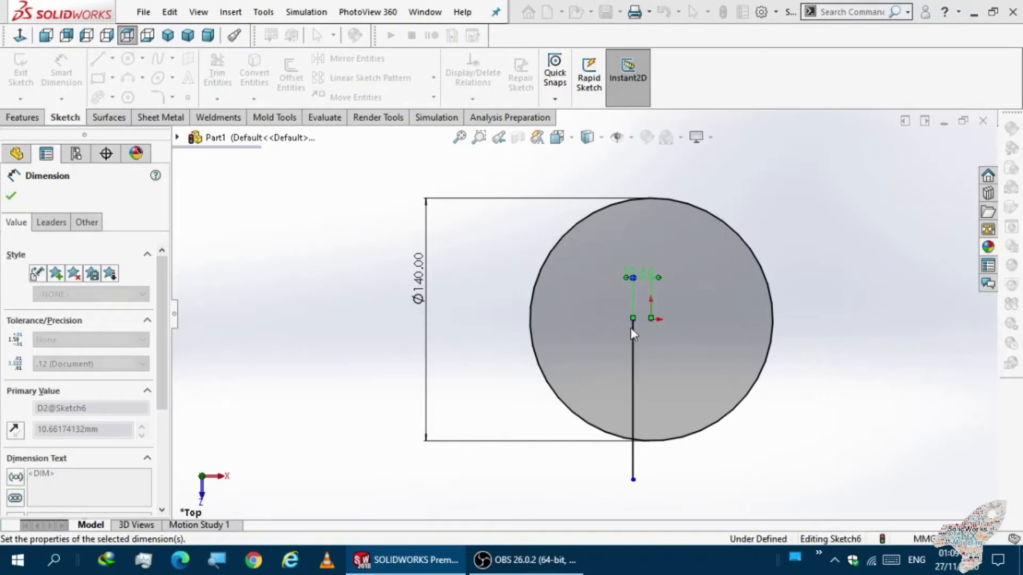
{"action": "scroll", "coordinate": [620, 366], "scroll_direction": "down", "scroll_amount": 3}
{"action": "scroll", "coordinate": [620, 359], "scroll_direction": "up", "scroll_amount": 2}
{"action": "key", "text": "Escape"}
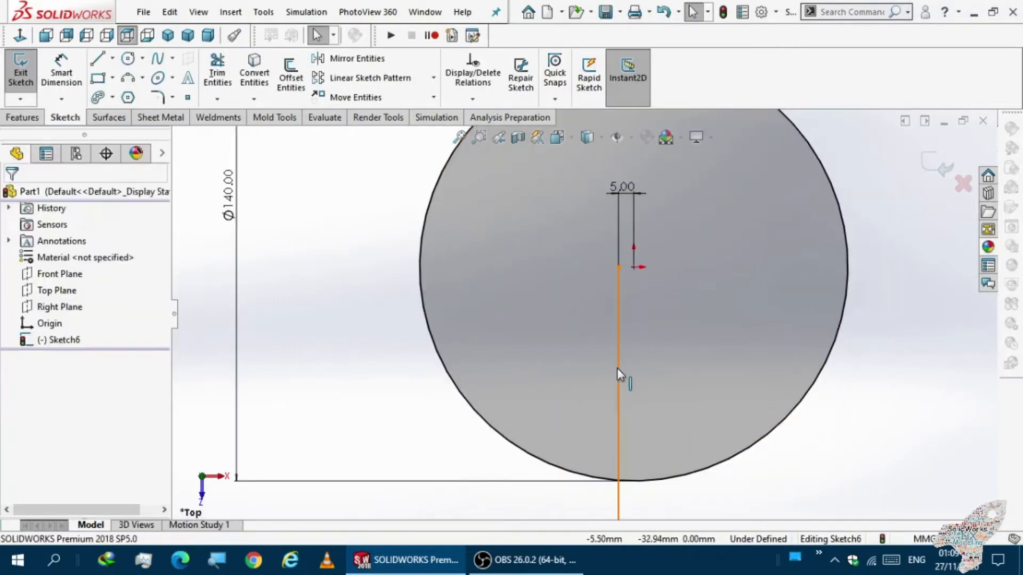
Convert the vertical line left of the origin to construction geometry
{"action": "left_click", "coordinate": [619, 366]}
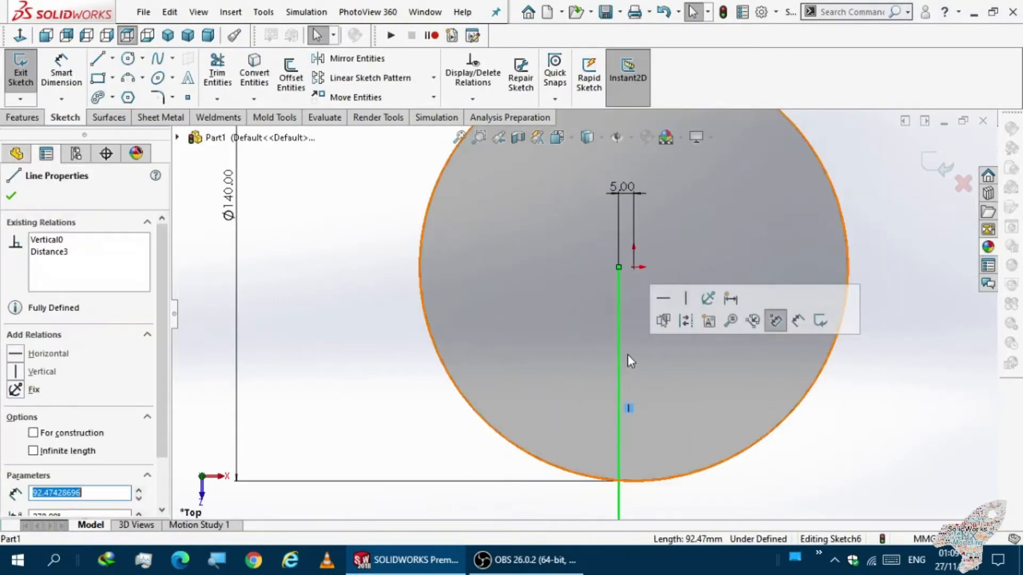
{"action": "left_click", "coordinate": [686, 322]}
{"action": "left_click_drag", "start_coordinate": [429, 329], "coordinate": [380, 326]}
{"action": "scroll", "coordinate": [380, 326], "scroll_direction": "up", "scroll_amount": 3}
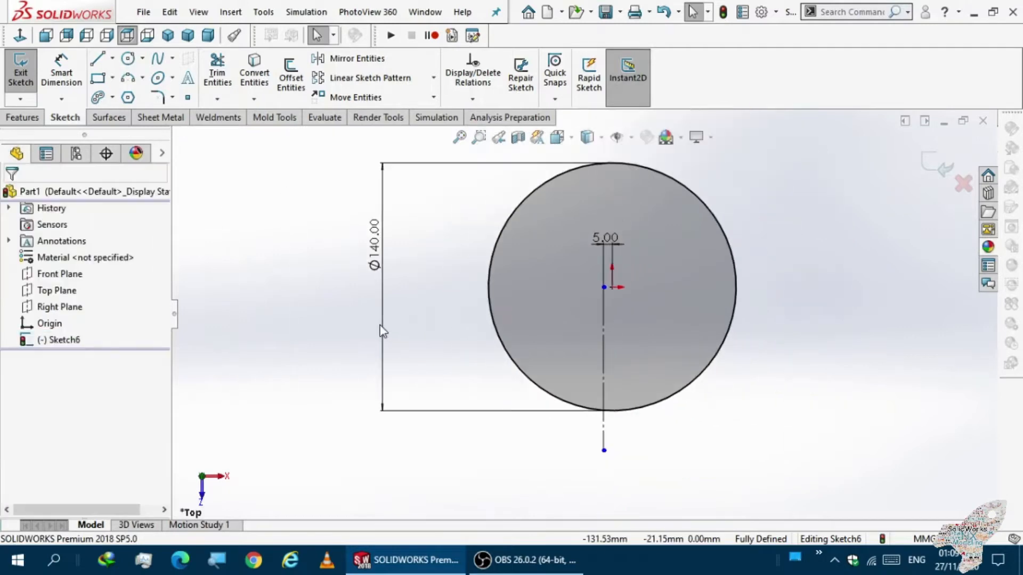
{"action": "scroll", "coordinate": [383, 331], "scroll_direction": "down", "scroll_amount": 1}
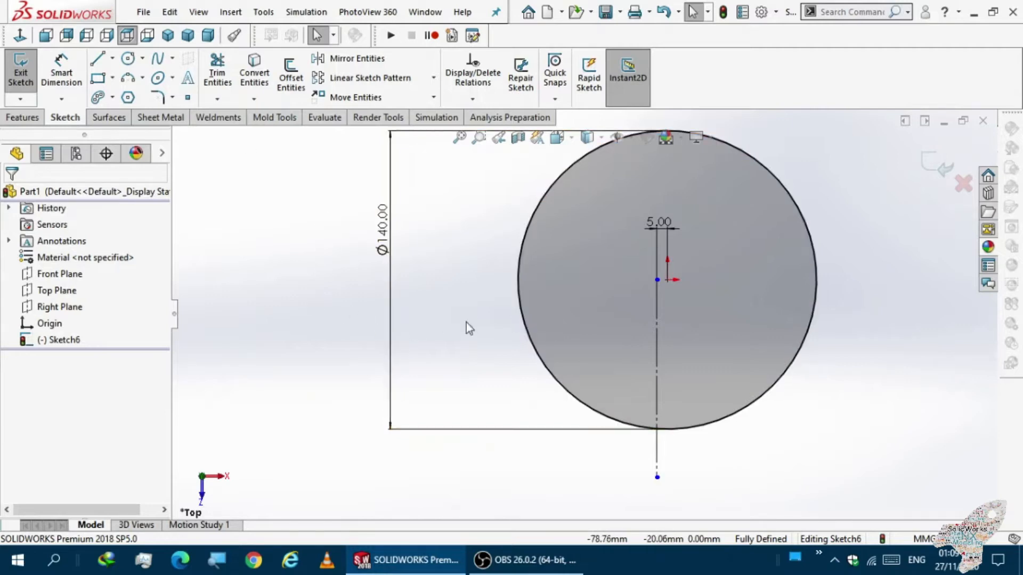
{"action": "left_click", "coordinate": [291, 85]}
{"action": "left_click", "coordinate": [644, 357]}
{"action": "key", "text": "Escape"}
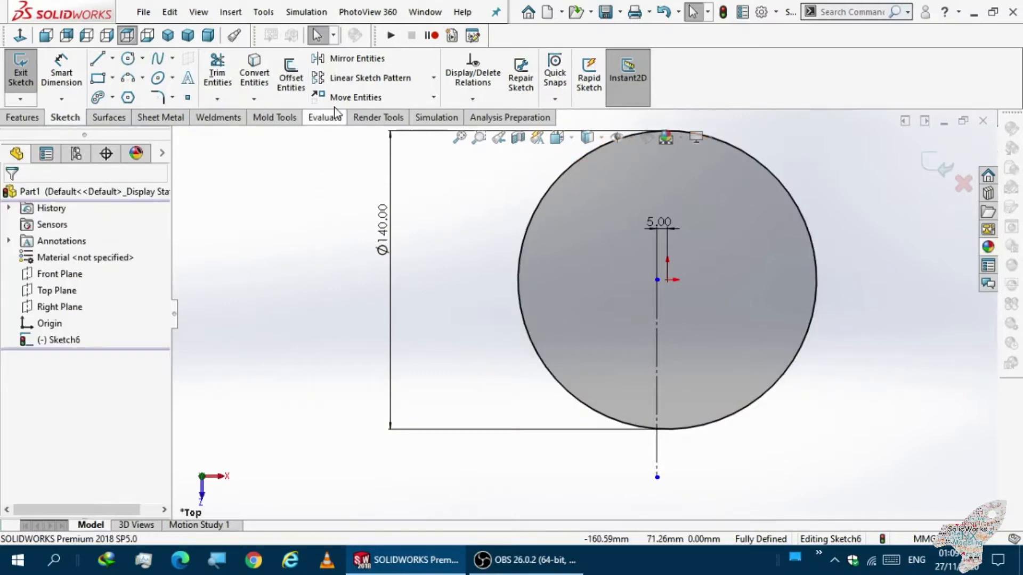
{"action": "left_click", "coordinate": [346, 58]}
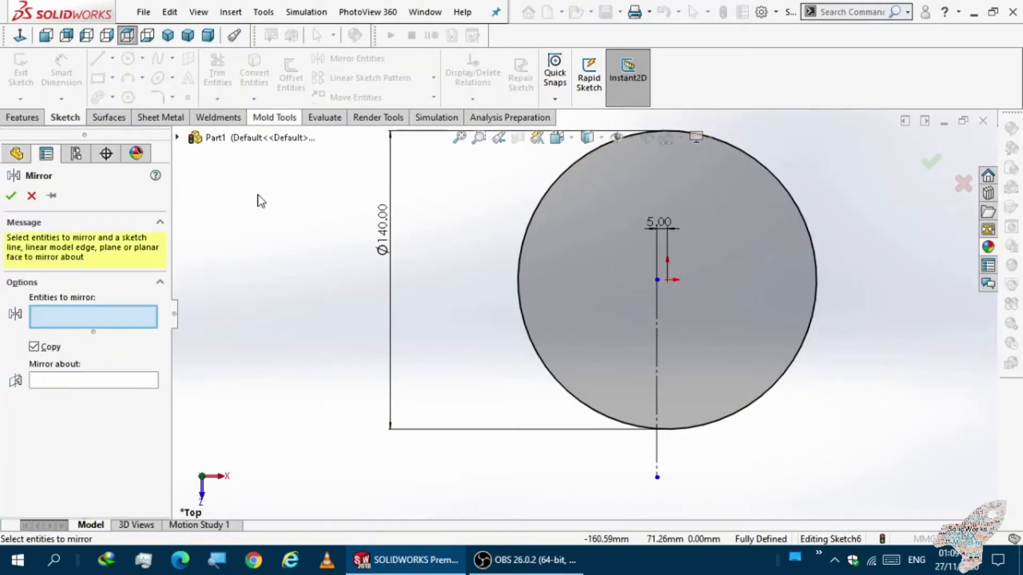
{"action": "left_click", "coordinate": [655, 318]}
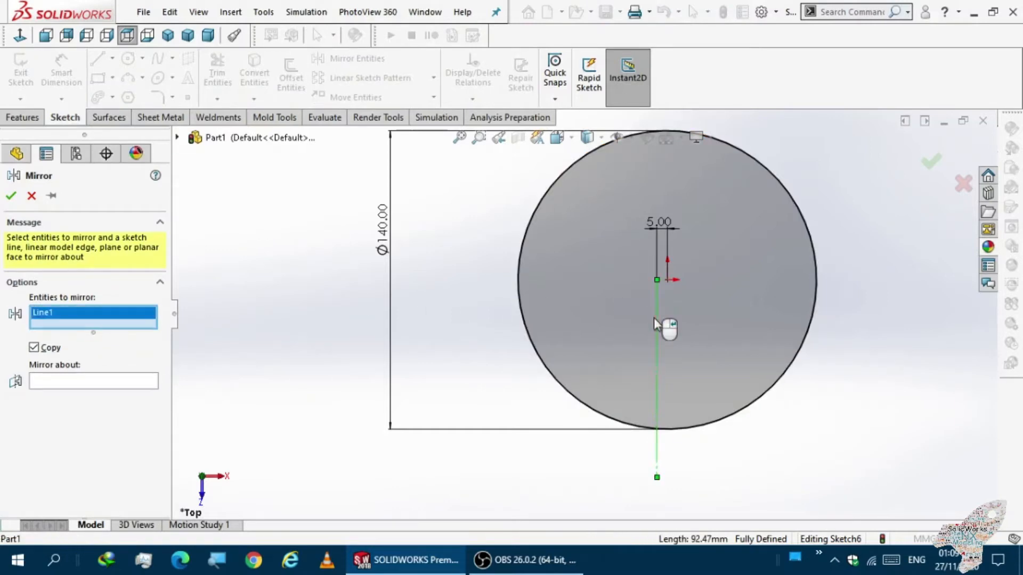
{"action": "left_click", "coordinate": [78, 382]}
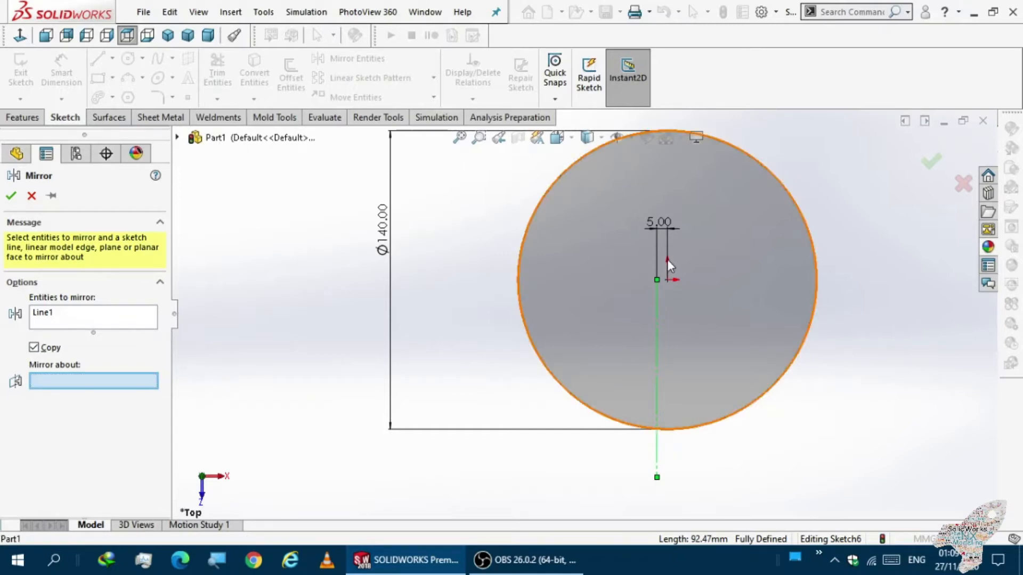
{"action": "key", "text": "Escape"}
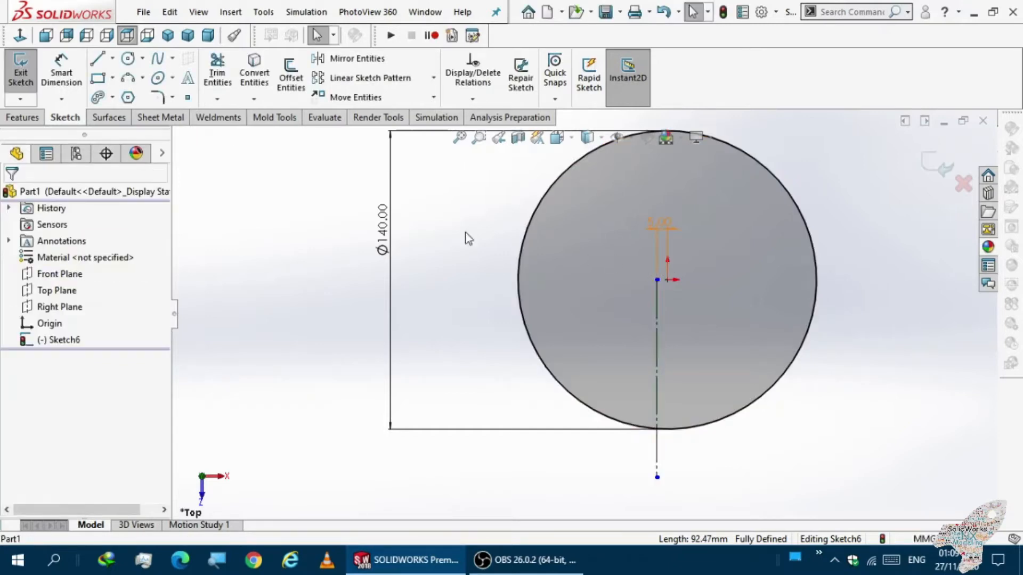
Draw a vertical line from the origin upward, ending inside the circle, as a mirror axis
{"action": "left_click", "coordinate": [98, 61]}
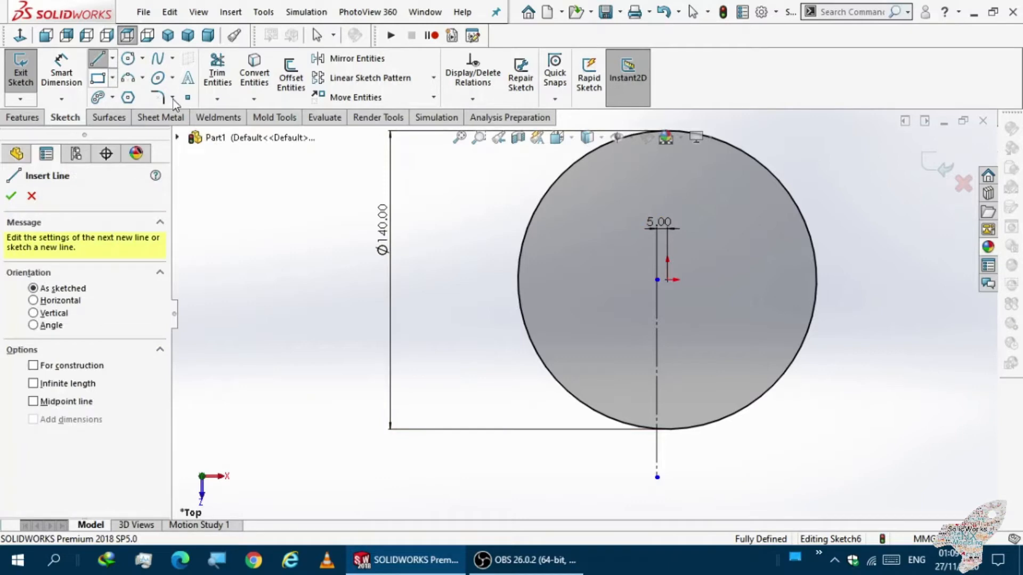
{"action": "left_click", "coordinate": [668, 281]}
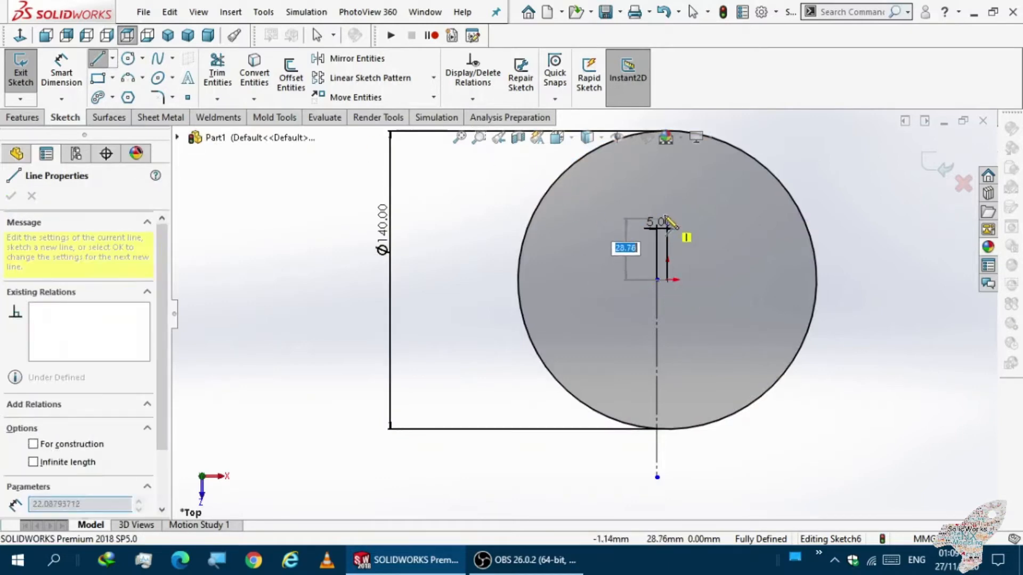
{"action": "left_click", "coordinate": [668, 184]}
{"action": "key", "text": "Escape"}
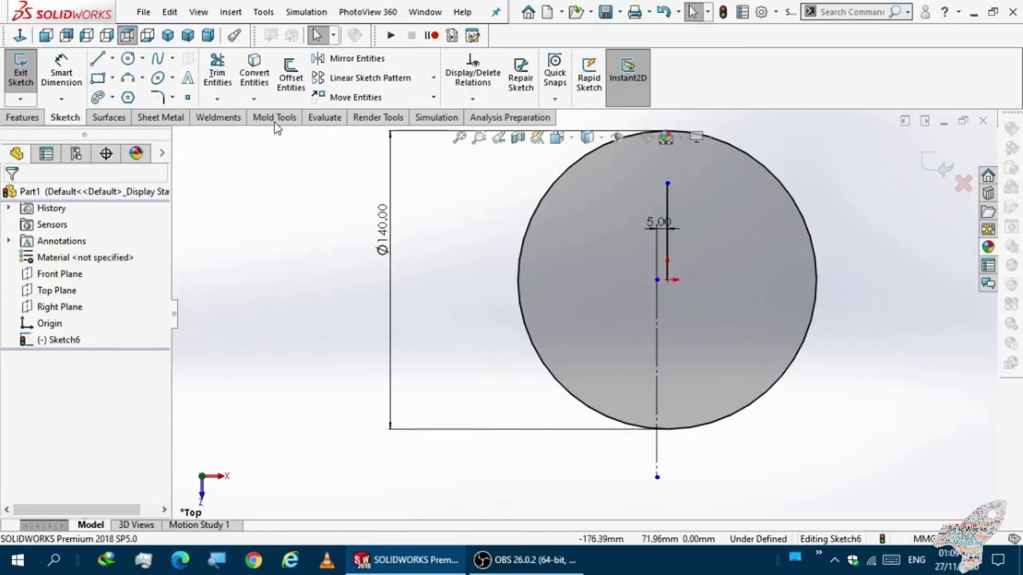
Mirror the vertical construction line left of the origin about the vertical line running up from the origin, keeping the original
{"action": "left_click", "coordinate": [354, 59]}
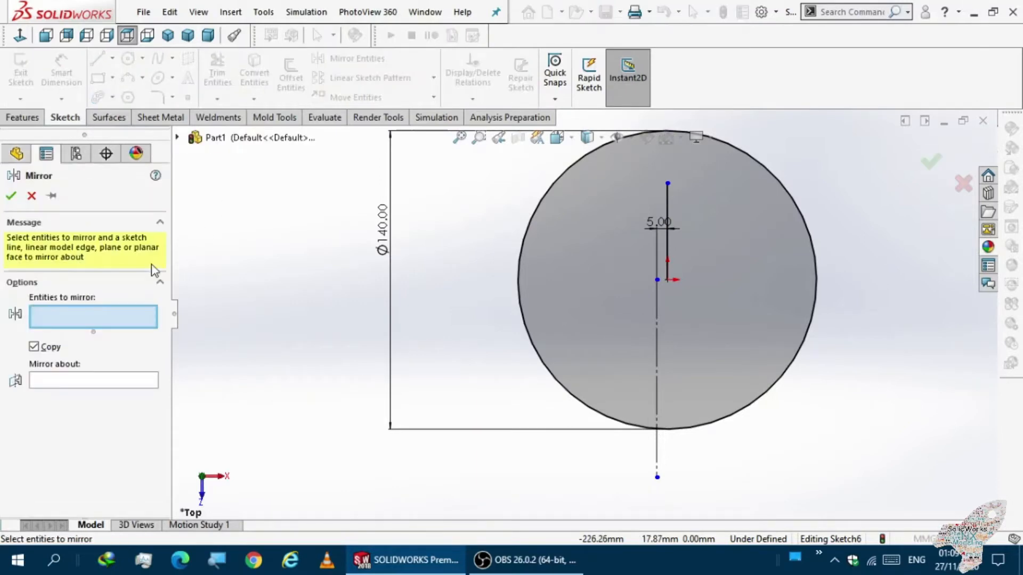
{"action": "left_click", "coordinate": [655, 342]}
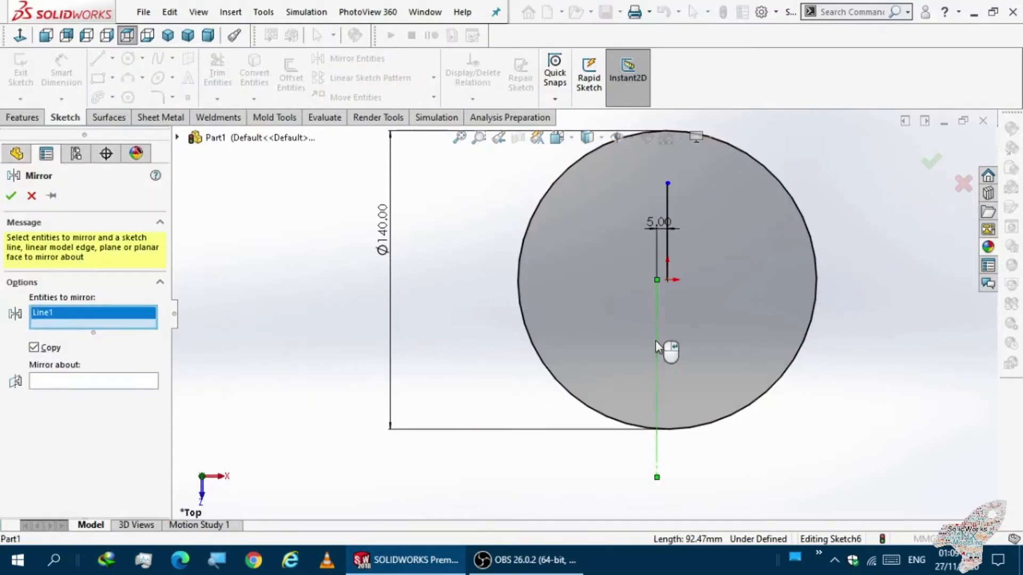
{"action": "left_click", "coordinate": [75, 382]}
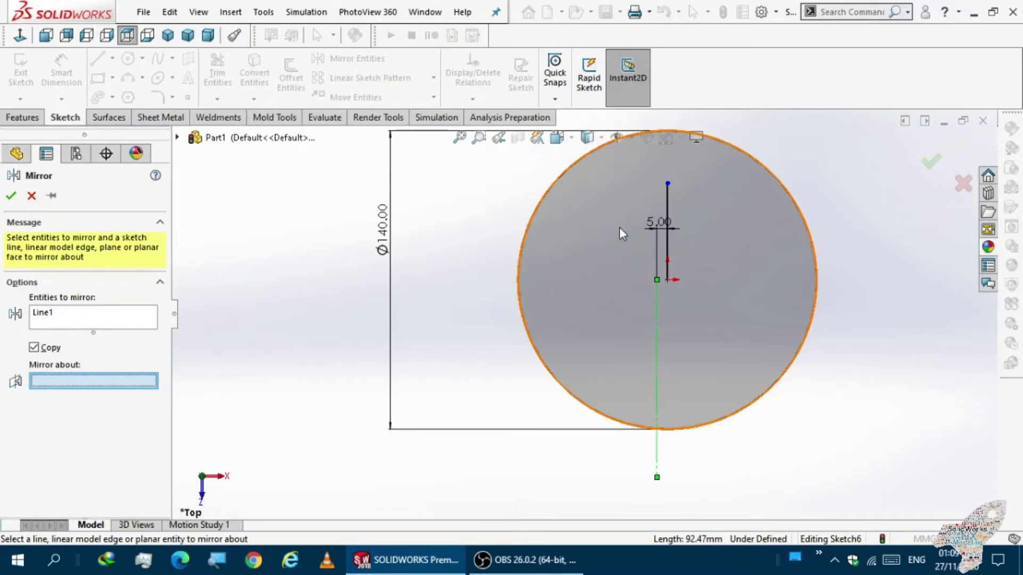
{"action": "left_click", "coordinate": [667, 202]}
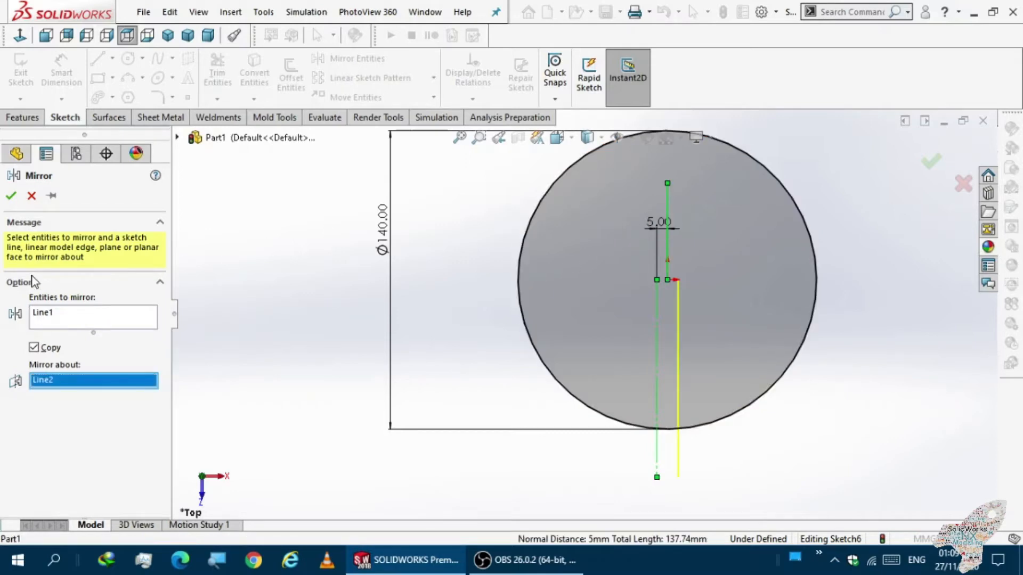
{"action": "left_click", "coordinate": [12, 195]}
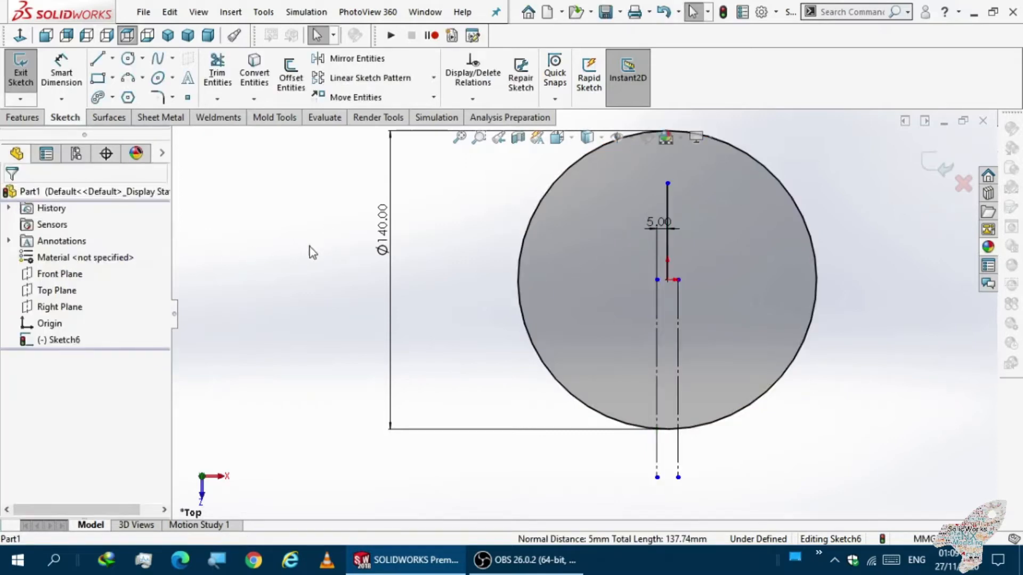
Convert the vertical mirror-axis line above the origin to construction geometry and exit the sketch
{"action": "left_click", "coordinate": [663, 194]}
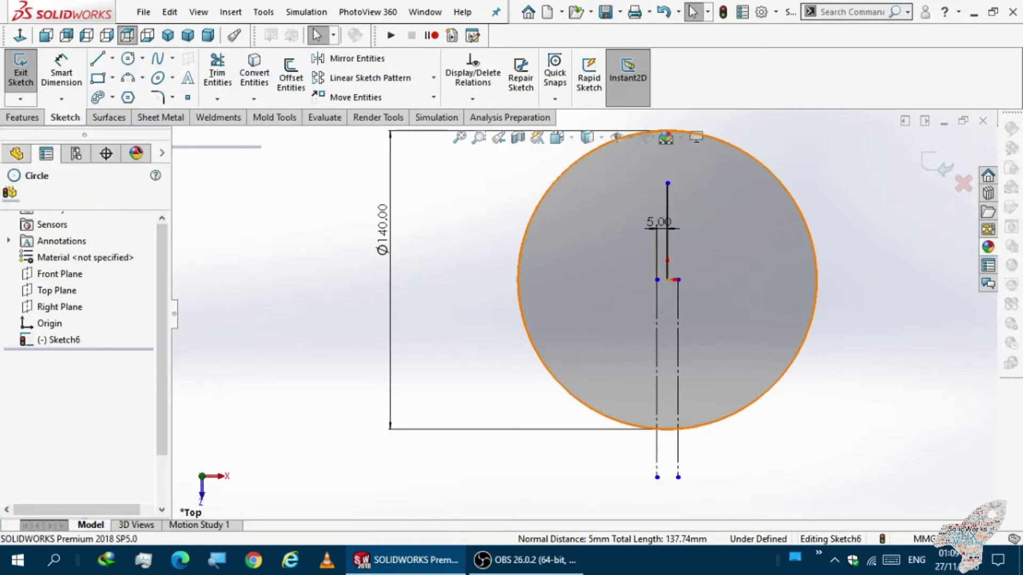
{"action": "left_click", "coordinate": [664, 195]}
{"action": "left_click", "coordinate": [726, 154]}
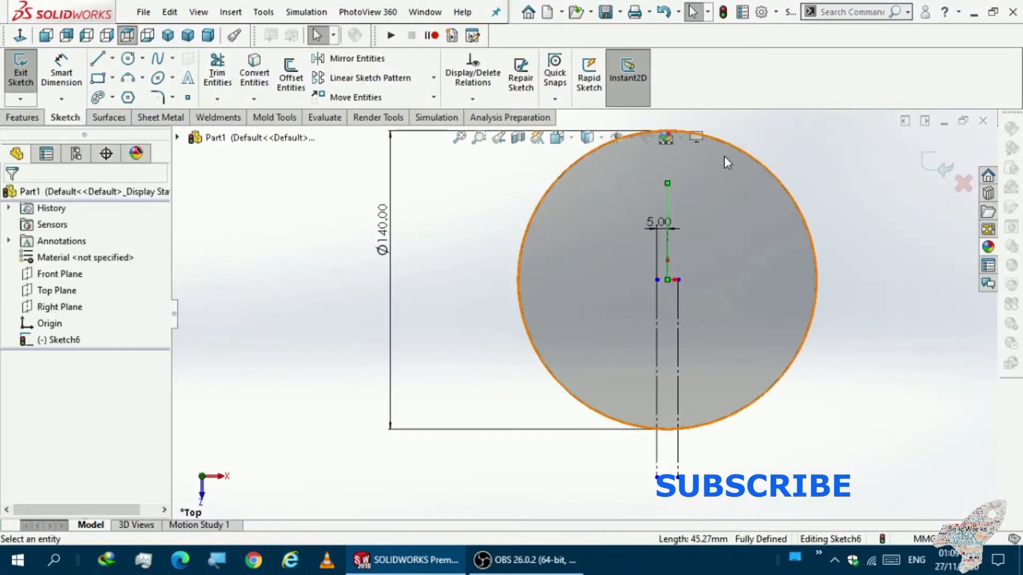
{"action": "left_click", "coordinate": [21, 72]}
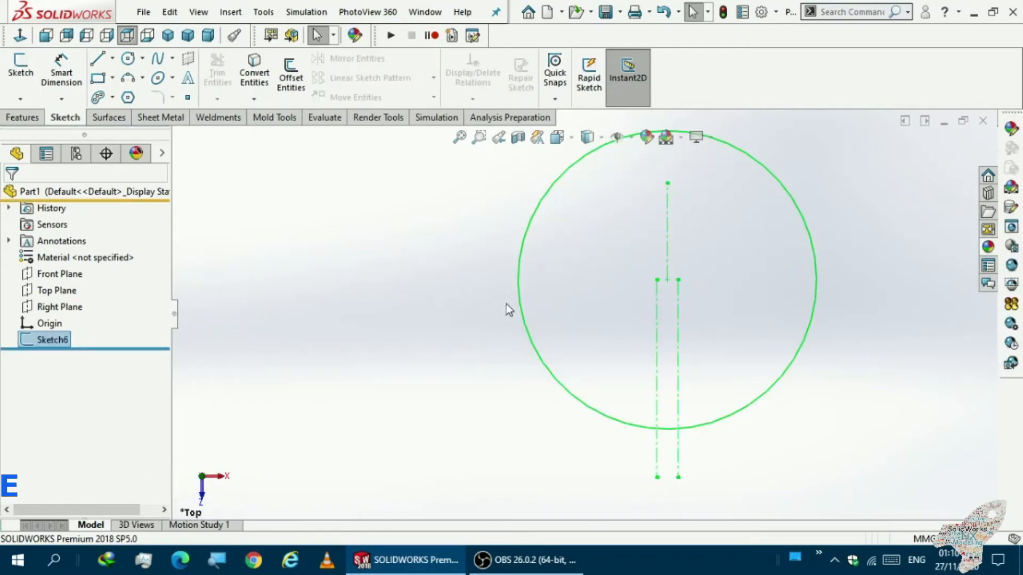
Reopen the circle sketch for editing
{"action": "left_click", "coordinate": [519, 300]}
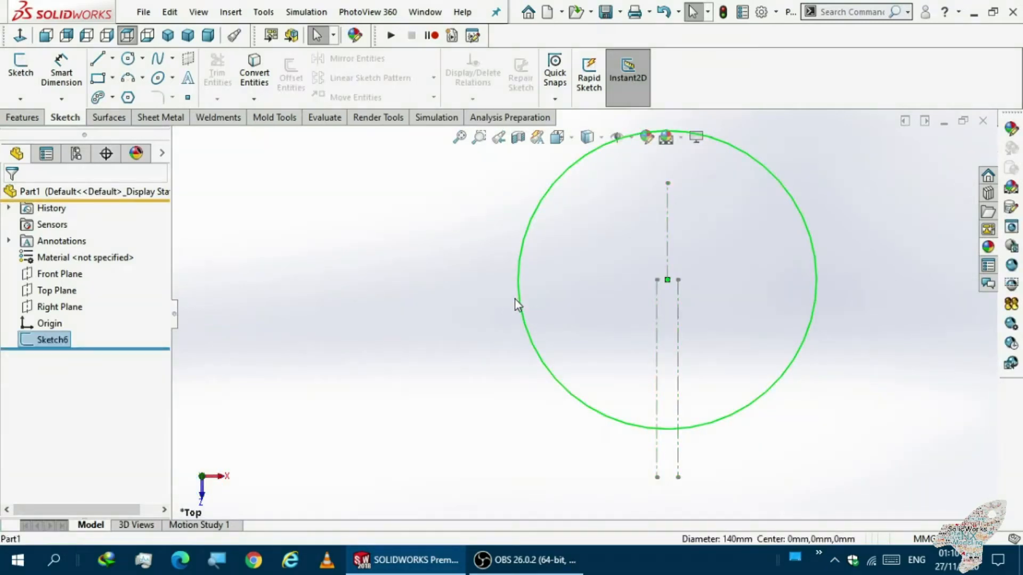
{"action": "left_click", "coordinate": [296, 320]}
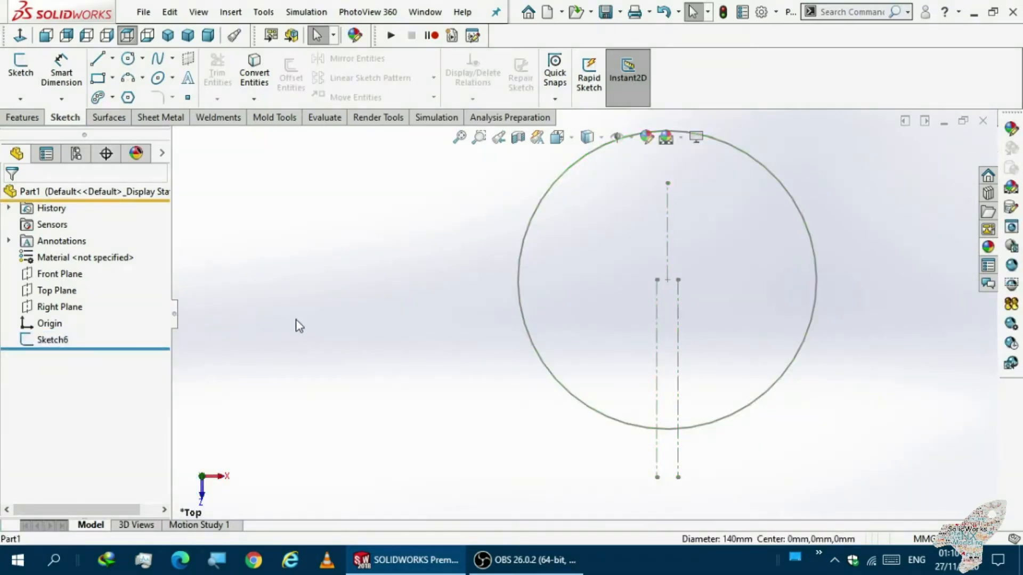
{"action": "left_click", "coordinate": [54, 340]}
{"action": "left_click", "coordinate": [67, 290]}
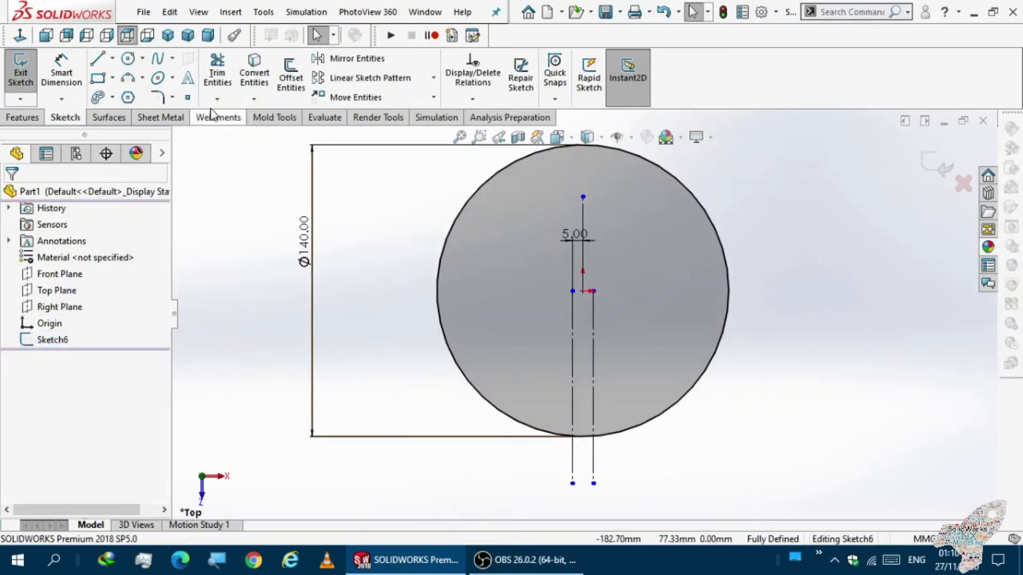
Trim away the circle's short lower arc between the two construction lines using Trim to closest, and exit the sketch
{"action": "left_click", "coordinate": [215, 80]}
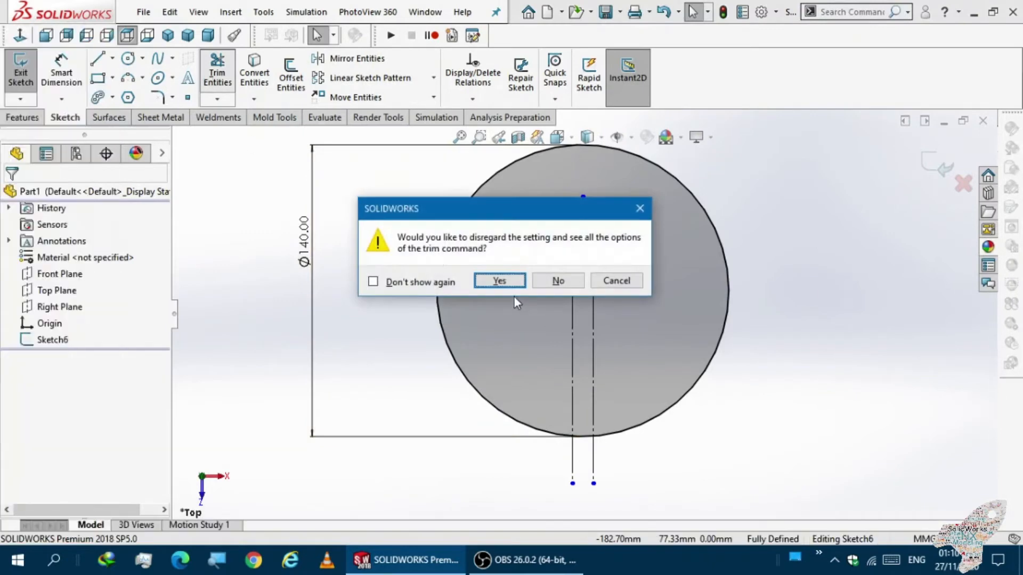
{"action": "left_click", "coordinate": [373, 281]}
{"action": "left_click", "coordinate": [498, 282]}
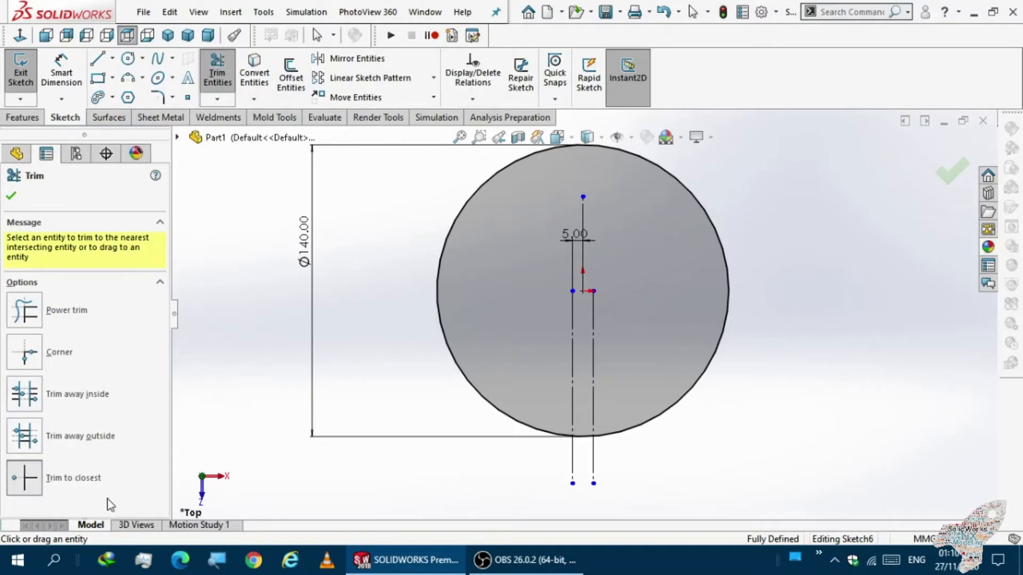
{"action": "scroll", "coordinate": [601, 478], "scroll_direction": "up", "scroll_amount": 3}
{"action": "scroll", "coordinate": [601, 477], "scroll_direction": "down", "scroll_amount": 3}
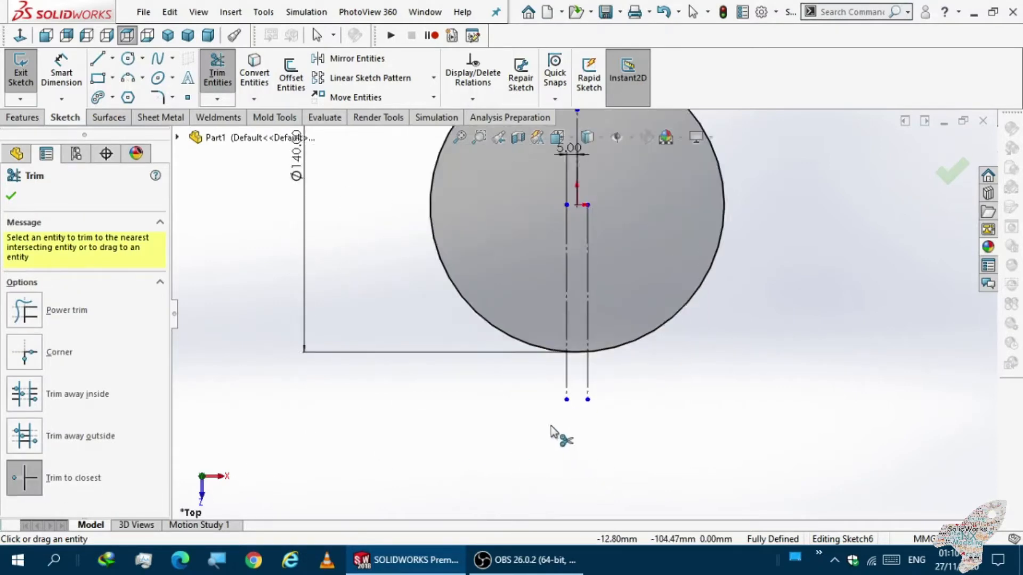
{"action": "scroll", "coordinate": [551, 426], "scroll_direction": "down", "scroll_amount": 3}
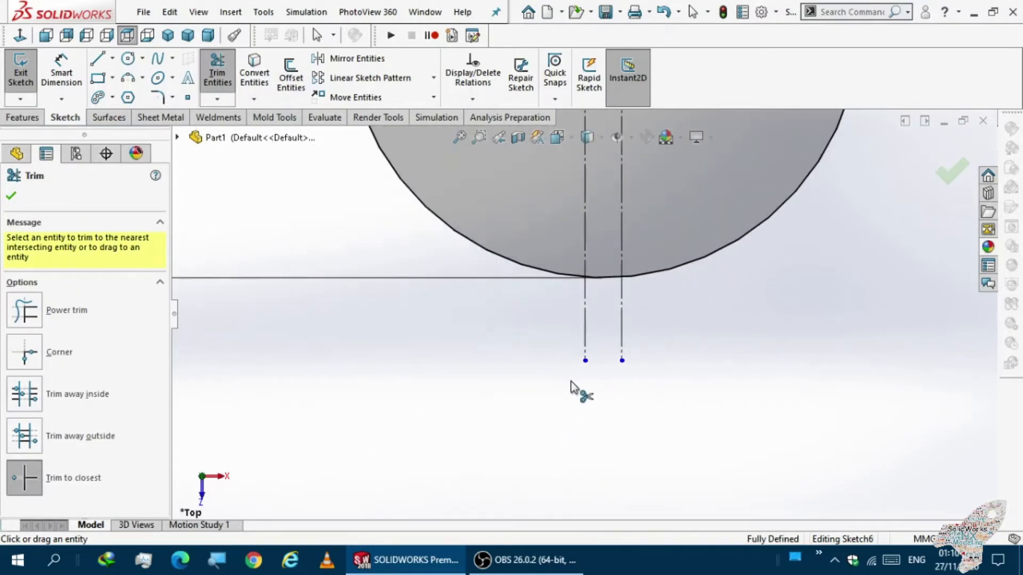
{"action": "left_click", "coordinate": [607, 278]}
{"action": "scroll", "coordinate": [591, 313], "scroll_direction": "up", "scroll_amount": 5}
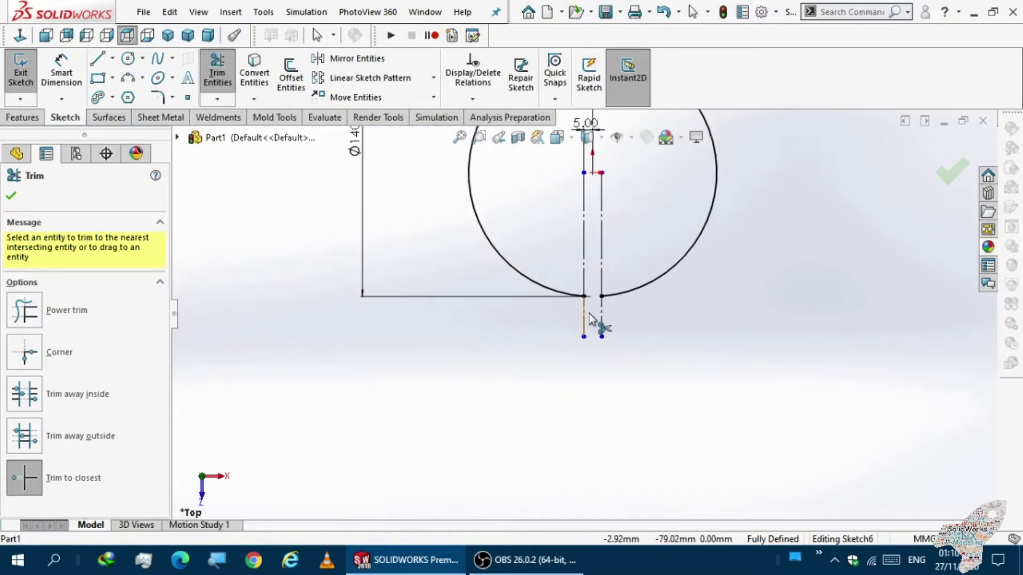
{"action": "scroll", "coordinate": [528, 241], "scroll_direction": "up", "scroll_amount": 5}
{"action": "scroll", "coordinate": [562, 220], "scroll_direction": "down", "scroll_amount": 4}
{"action": "key", "text": "Escape"}
{"action": "left_click", "coordinate": [21, 72]}
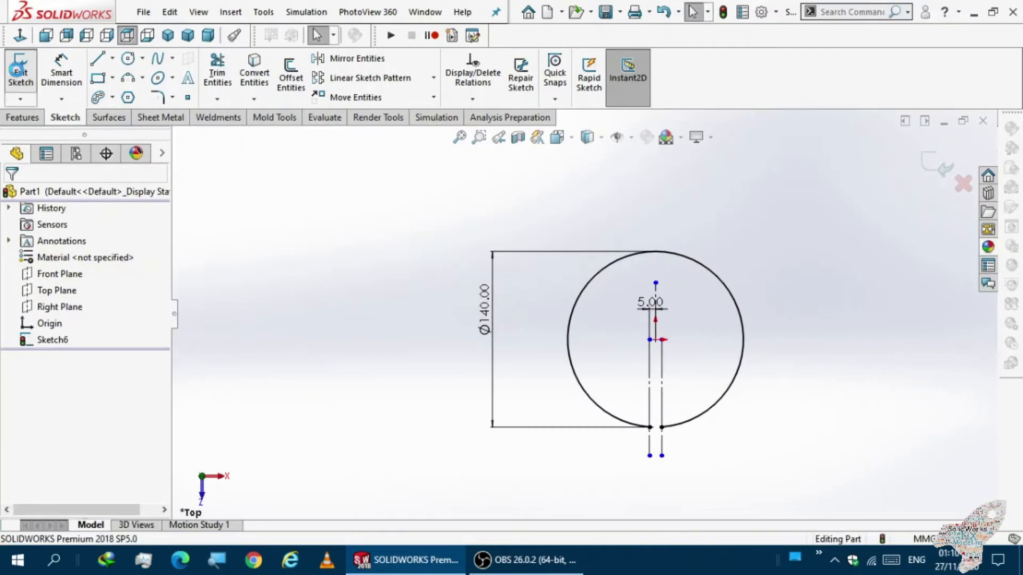
Create a reference plane offset 60 mm above the Top Plane
{"action": "mouse_move", "coordinate": [235, 246]}
{"action": "middle_mouse_down"}
{"action": "mouse_move", "coordinate": [254, 206]}
{"action": "mouse_move", "coordinate": [315, 309]}
{"action": "mouse_move", "coordinate": [288, 270]}
{"action": "middle_mouse_up"}
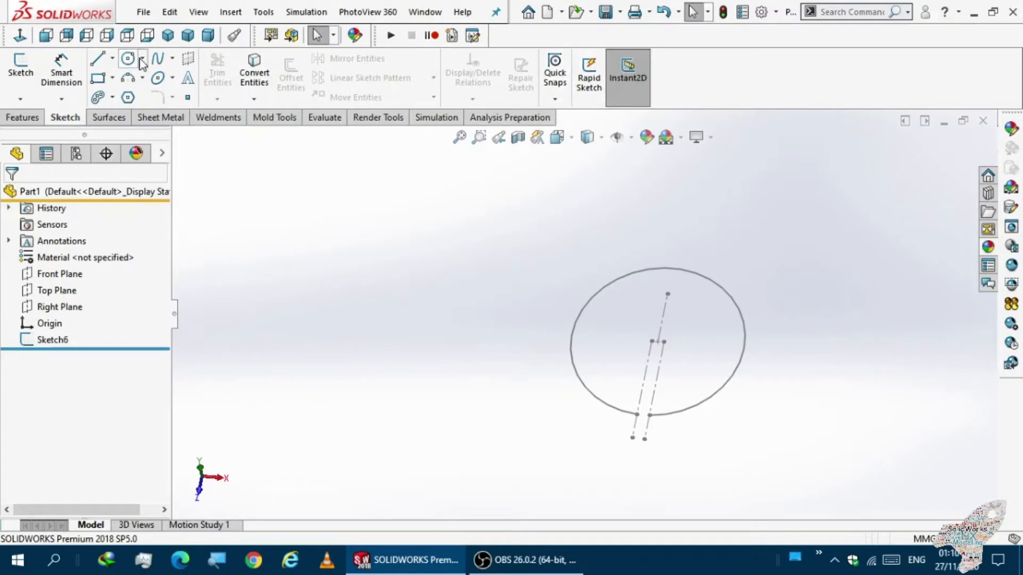
{"action": "scroll", "coordinate": [140, 60], "scroll_direction": "down", "scroll_amount": 1}
{"action": "scroll", "coordinate": [266, 116], "scroll_direction": "up", "scroll_amount": 2}
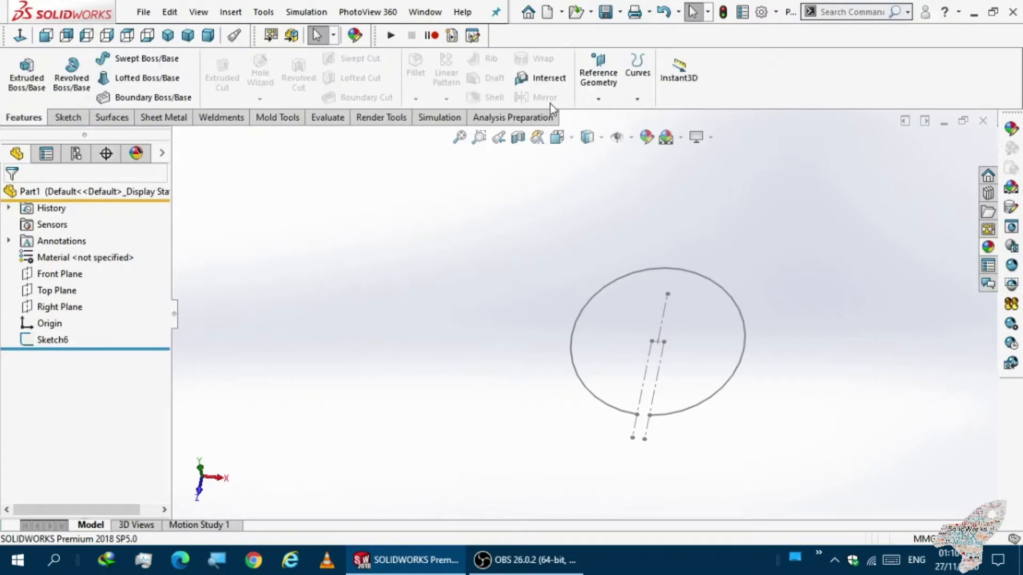
{"action": "left_click", "coordinate": [598, 99]}
{"action": "left_click", "coordinate": [610, 117]}
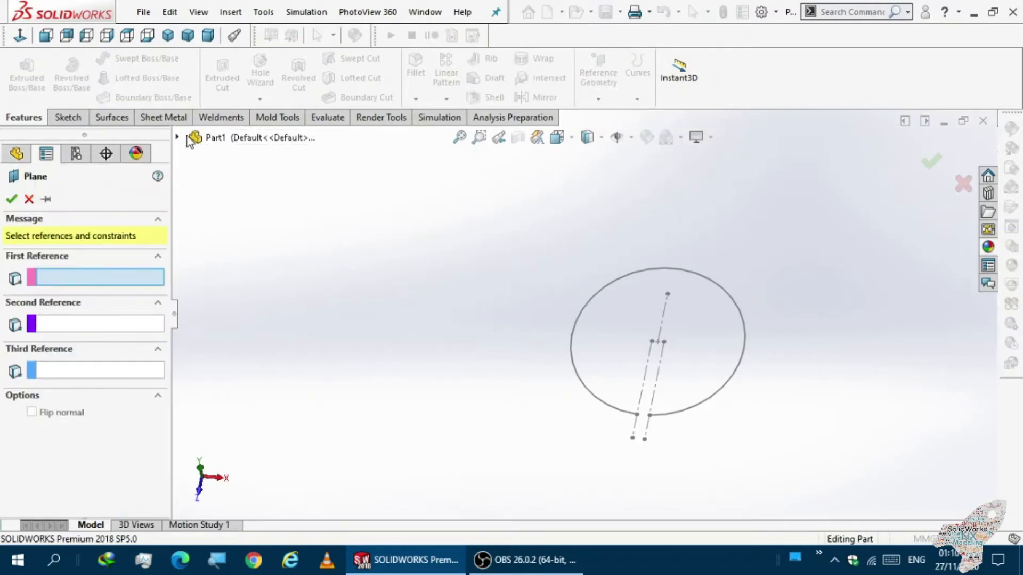
{"action": "left_click", "coordinate": [176, 137]}
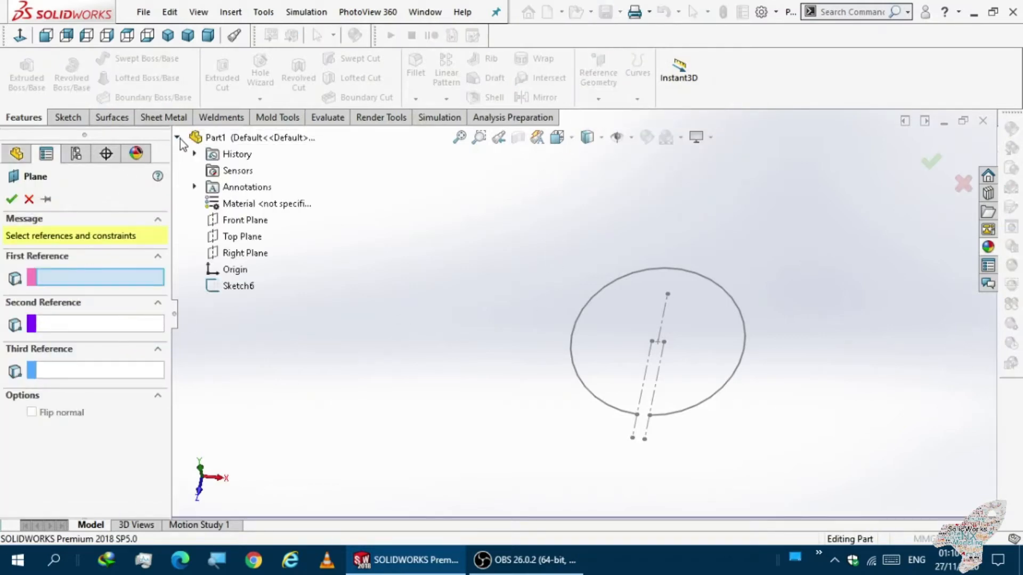
{"action": "left_click", "coordinate": [214, 239]}
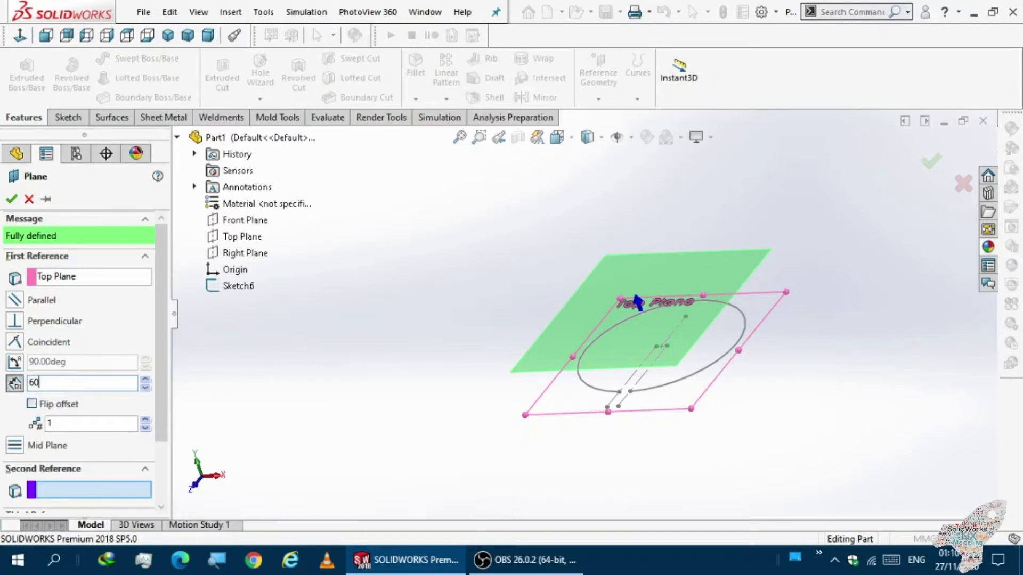
{"action": "key", "text": "Return"}
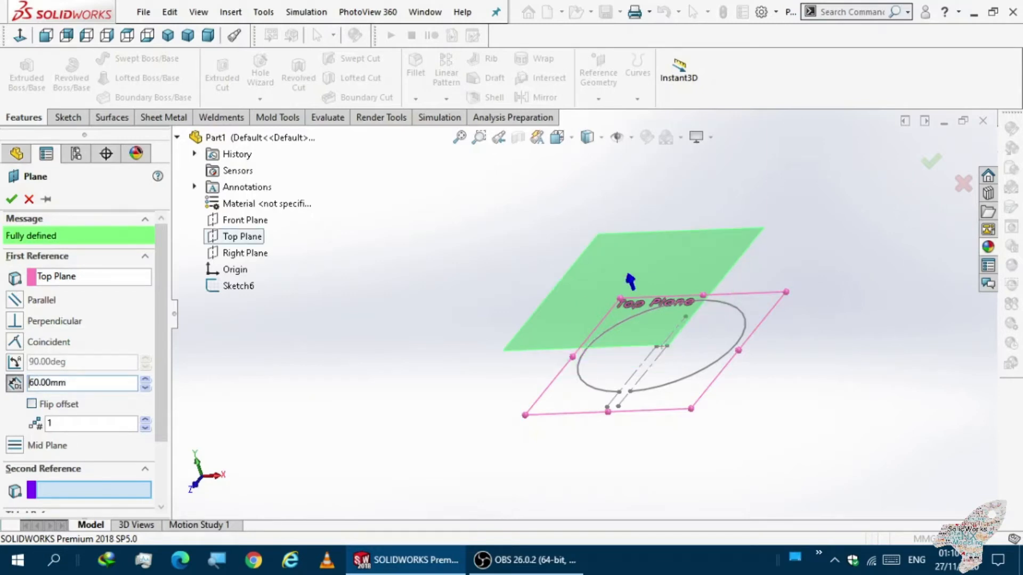
{"action": "left_click", "coordinate": [9, 201]}
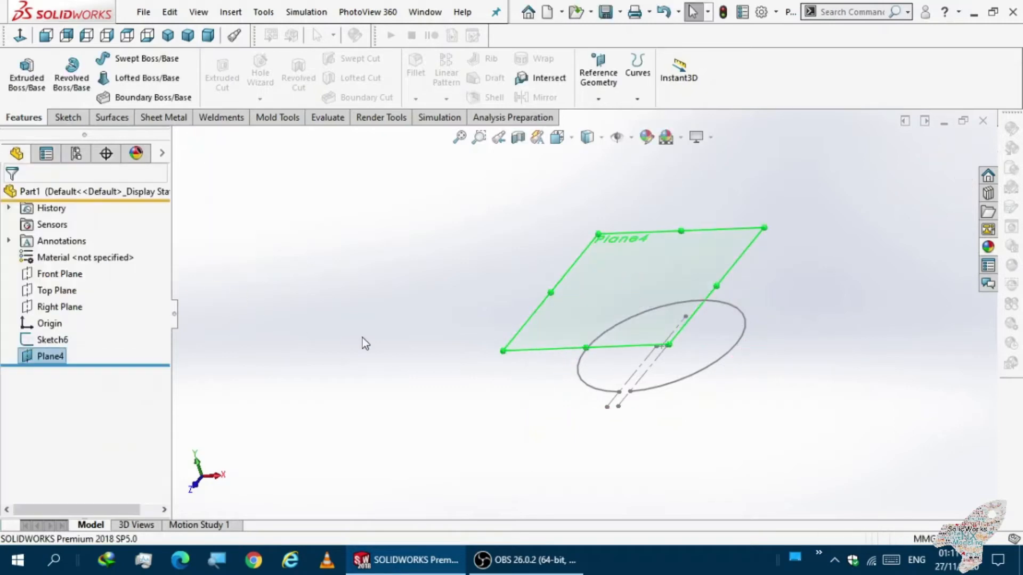
Start a new sketch on the plane offset above the Top Plane
{"action": "left_click", "coordinate": [569, 311]}
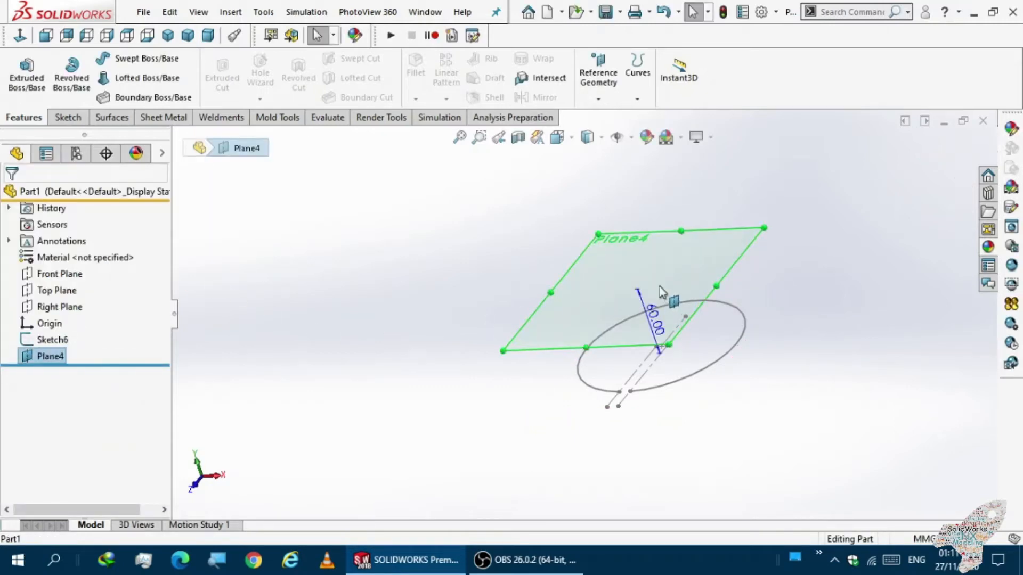
{"action": "left_click", "coordinate": [41, 357]}
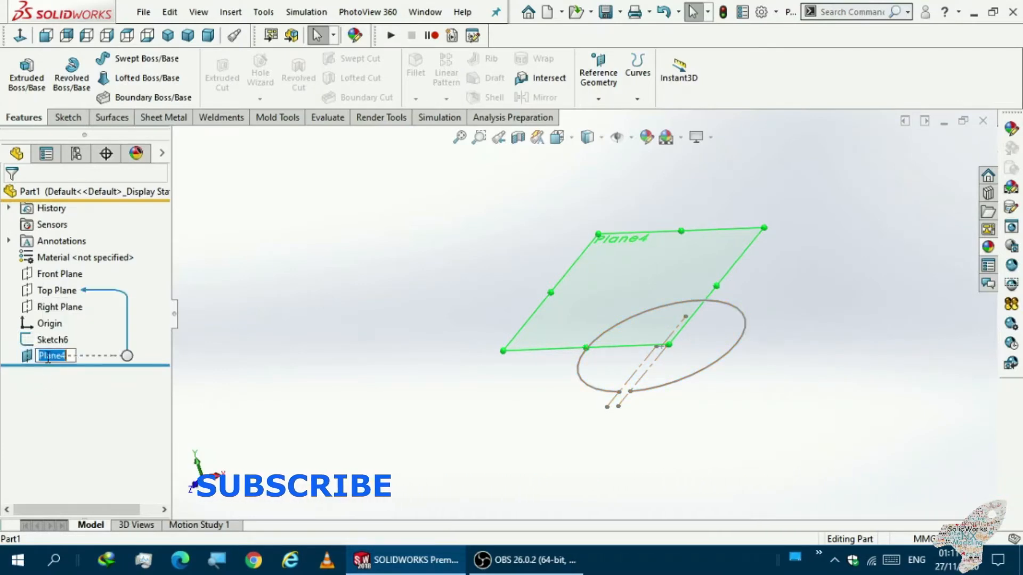
{"action": "left_click", "coordinate": [53, 309]}
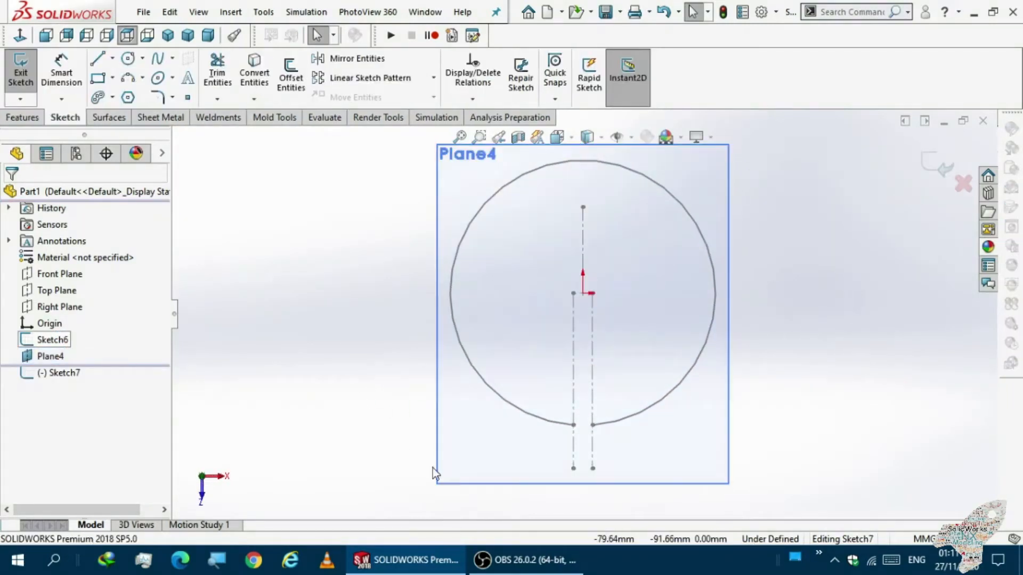
Offset the open 140 mm circle 8 mm inward into the new sketch, with the direction reversed and chain selection on
{"action": "left_click", "coordinate": [480, 222]}
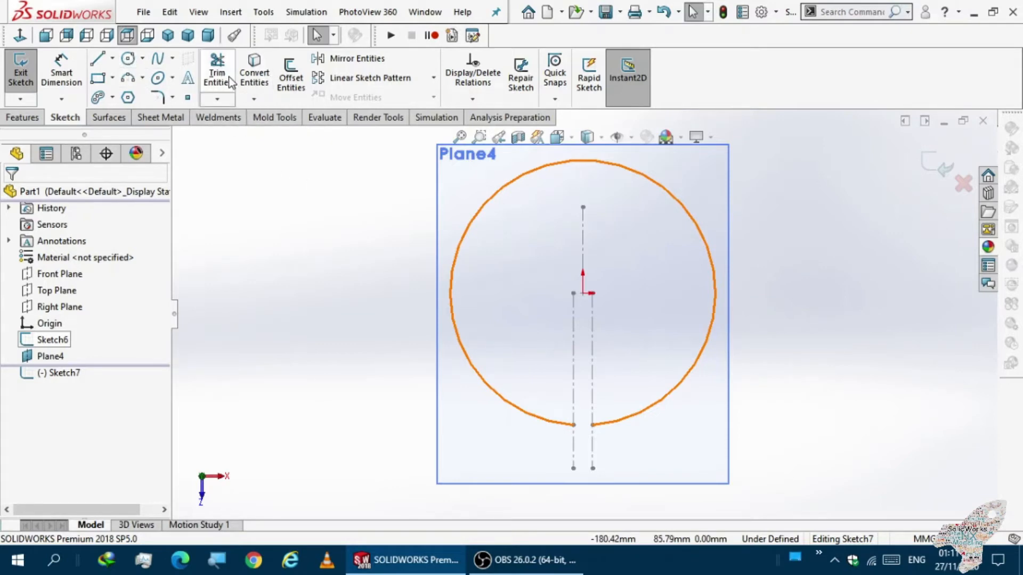
{"action": "left_click", "coordinate": [291, 75]}
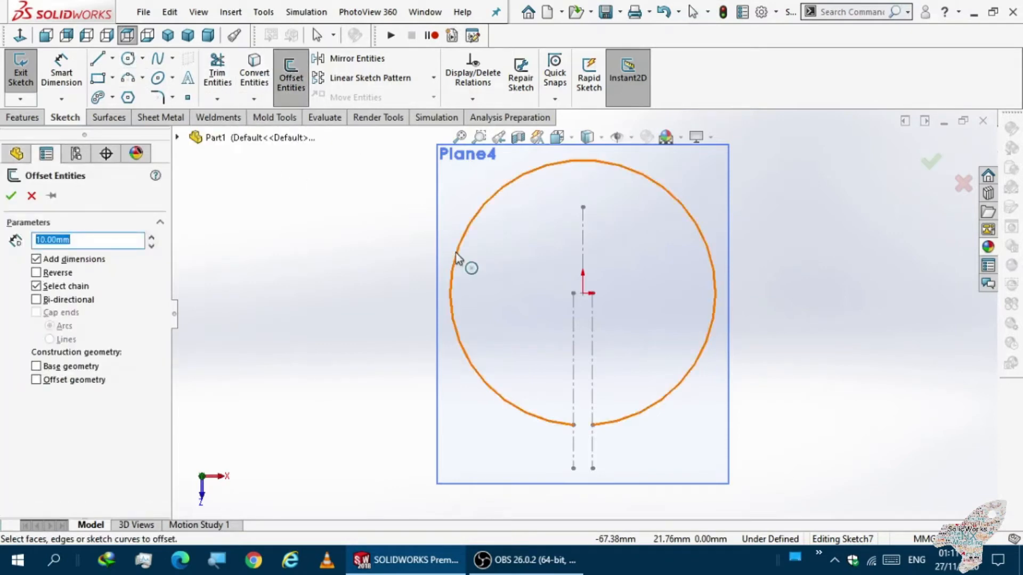
{"action": "left_click", "coordinate": [453, 256]}
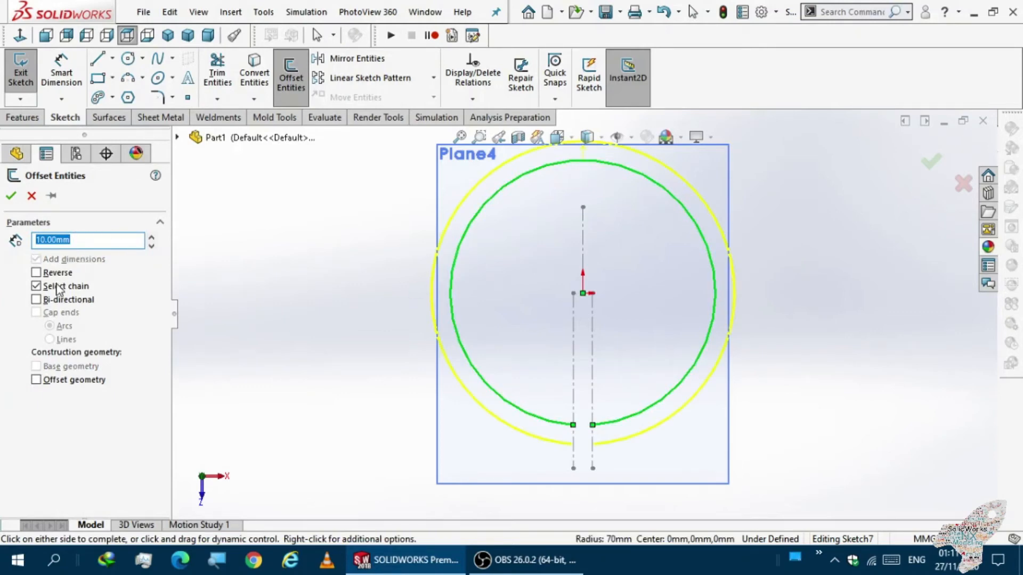
{"action": "left_click", "coordinate": [37, 273]}
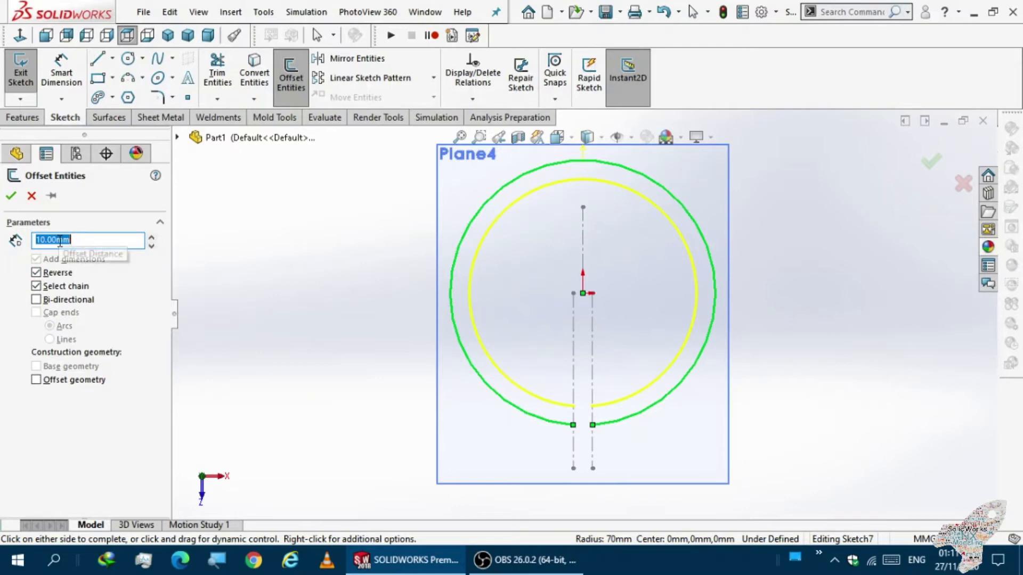
{"action": "key", "text": "Return"}
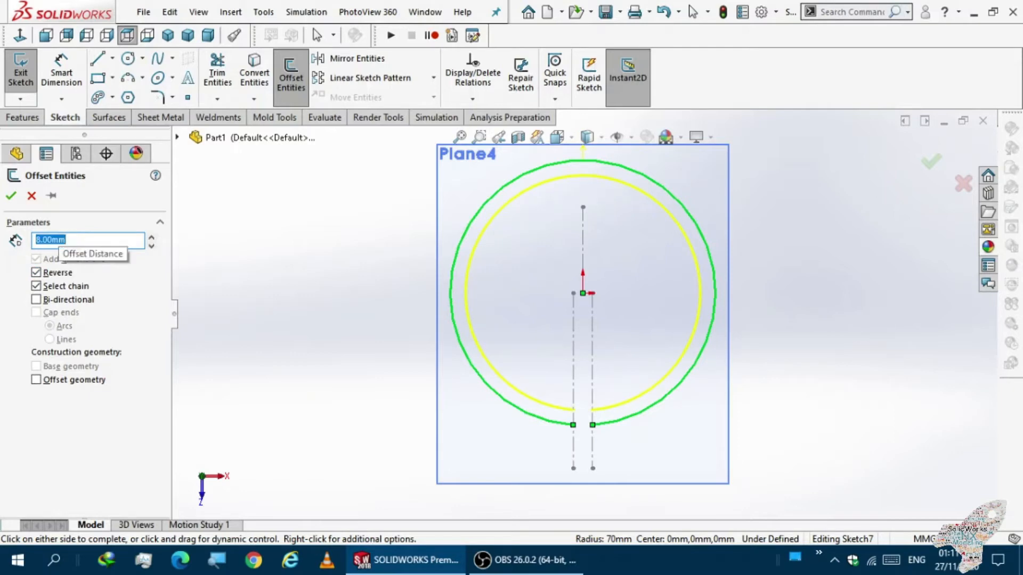
{"action": "left_click", "coordinate": [11, 196]}
Convert the two vertical construction lines of the lower sketch into entities of the current sketch
{"action": "scroll", "coordinate": [544, 397], "scroll_direction": "down", "scroll_amount": 10}
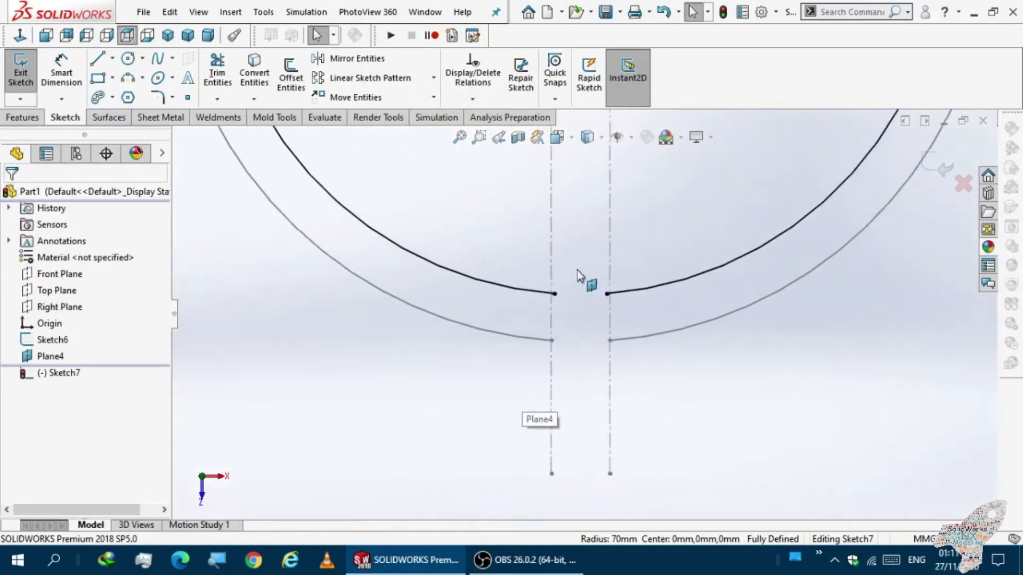
{"action": "scroll", "coordinate": [579, 275], "scroll_direction": "down", "scroll_amount": 3}
{"action": "left_click", "coordinate": [534, 288]}
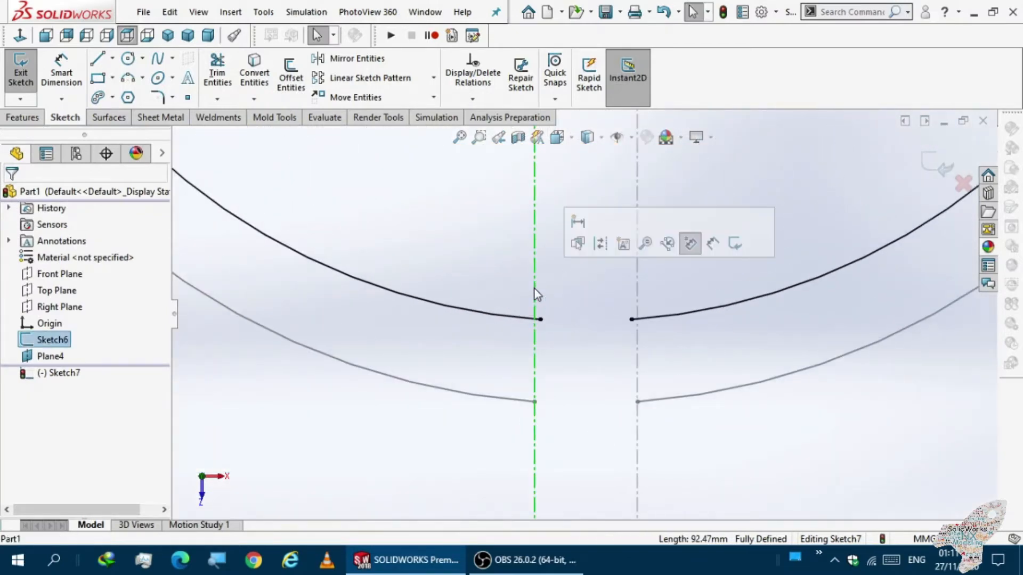
{"action": "scroll", "coordinate": [528, 287], "scroll_direction": "up", "scroll_amount": 5}
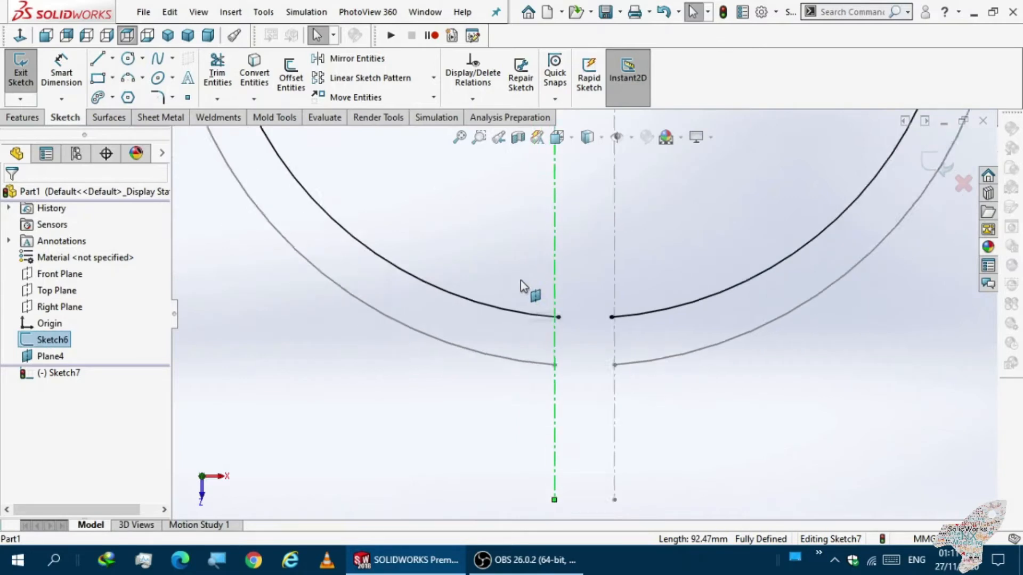
{"action": "left_click", "coordinate": [253, 84]}
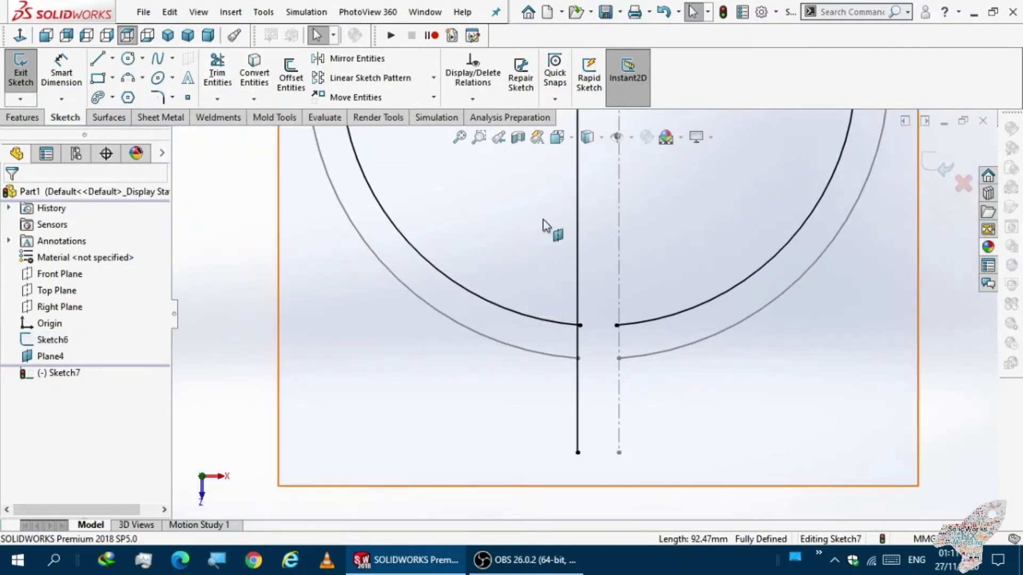
{"action": "left_click", "coordinate": [618, 229]}
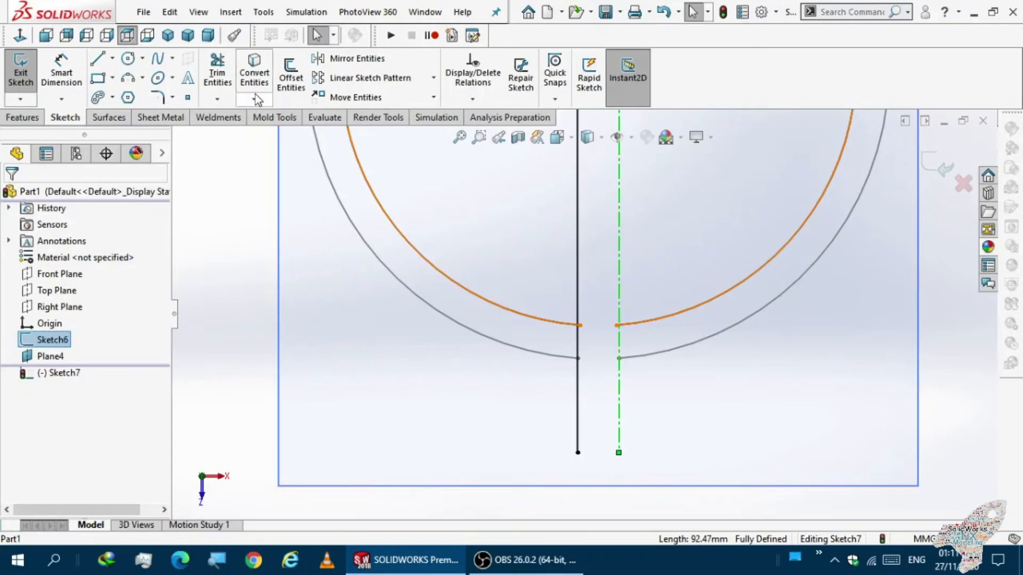
{"action": "left_click", "coordinate": [262, 80]}
{"action": "scroll", "coordinate": [554, 354], "scroll_direction": "up", "scroll_amount": 2}
{"action": "scroll", "coordinate": [616, 320], "scroll_direction": "down", "scroll_amount": 5}
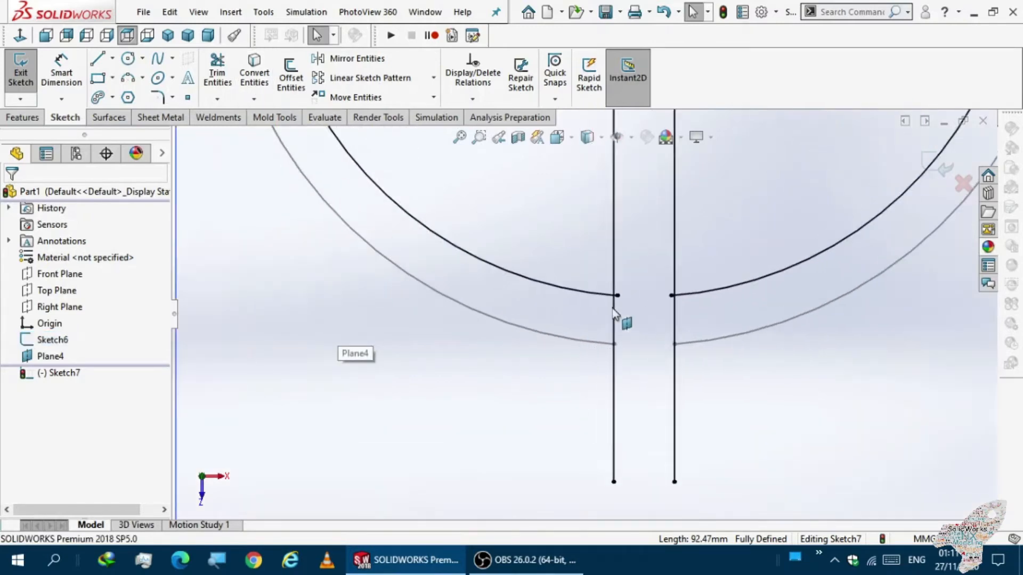
Change both converted vertical lines to construction geometry
{"action": "scroll", "coordinate": [581, 302], "scroll_direction": "down", "scroll_amount": 5}
{"action": "scroll", "coordinate": [565, 323], "scroll_direction": "up", "scroll_amount": 4}
{"action": "scroll", "coordinate": [538, 320], "scroll_direction": "down", "scroll_amount": 2}
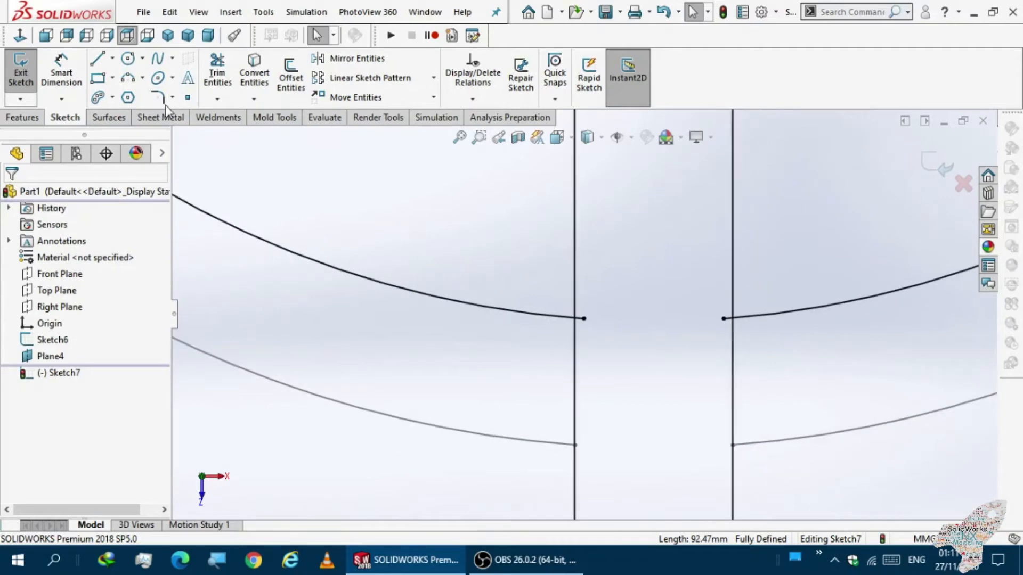
{"action": "left_click", "coordinate": [574, 236]}
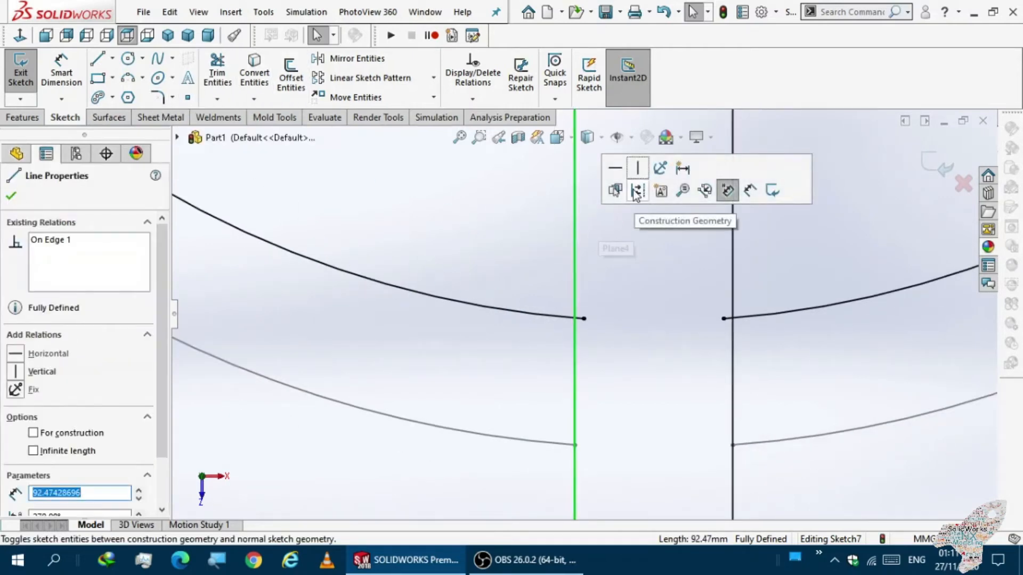
{"action": "left_click", "coordinate": [635, 194]}
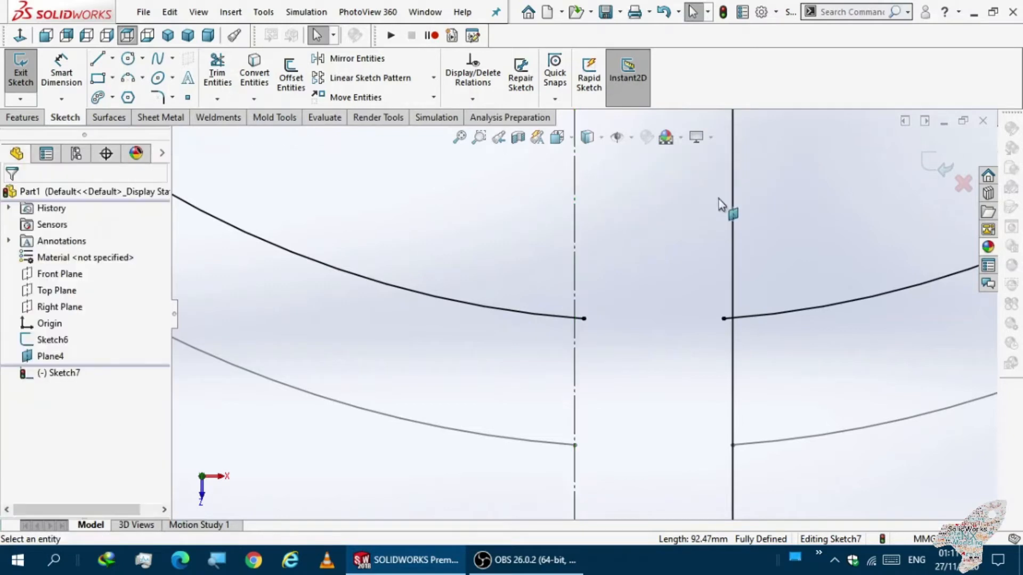
{"action": "left_click", "coordinate": [733, 226]}
{"action": "left_click", "coordinate": [797, 175]}
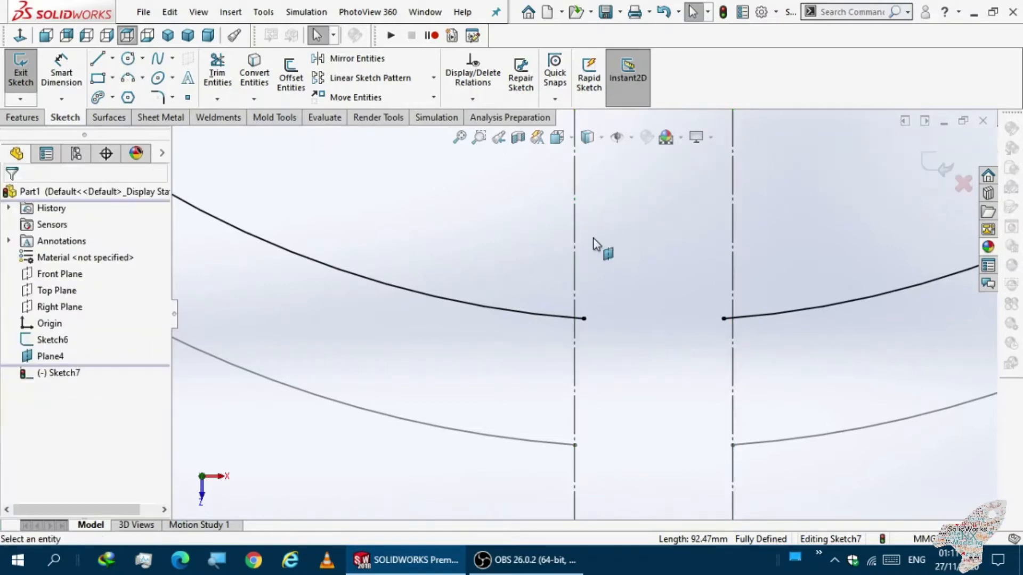
Trim the inner arc's two overhanging ends back to the vertical construction lines using Trim to closest
{"action": "scroll", "coordinate": [563, 245], "scroll_direction": "up", "scroll_amount": 2}
{"action": "left_click", "coordinate": [559, 244]}
{"action": "scroll", "coordinate": [448, 477], "scroll_direction": "down", "scroll_amount": 5}
{"action": "scroll", "coordinate": [474, 479], "scroll_direction": "up", "scroll_amount": 10}
{"action": "left_click", "coordinate": [257, 261]}
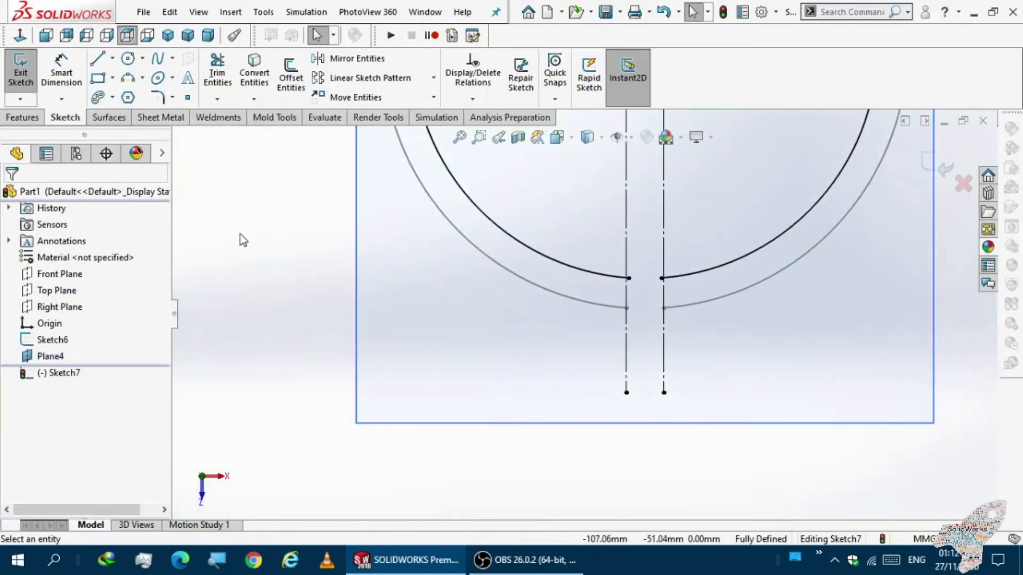
{"action": "left_click", "coordinate": [218, 77]}
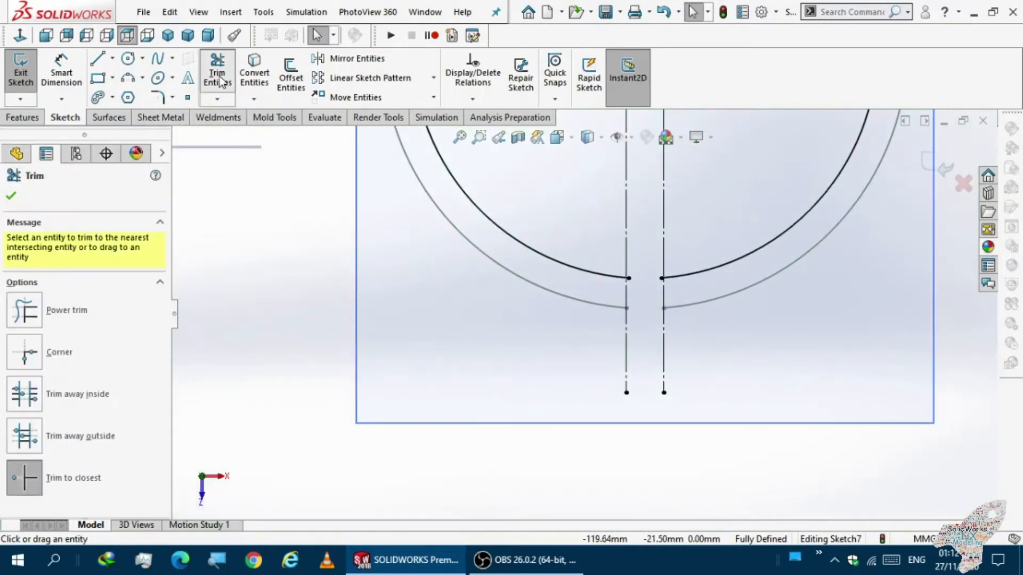
{"action": "scroll", "coordinate": [623, 299], "scroll_direction": "up", "scroll_amount": 2}
{"action": "scroll", "coordinate": [639, 279], "scroll_direction": "down", "scroll_amount": 8}
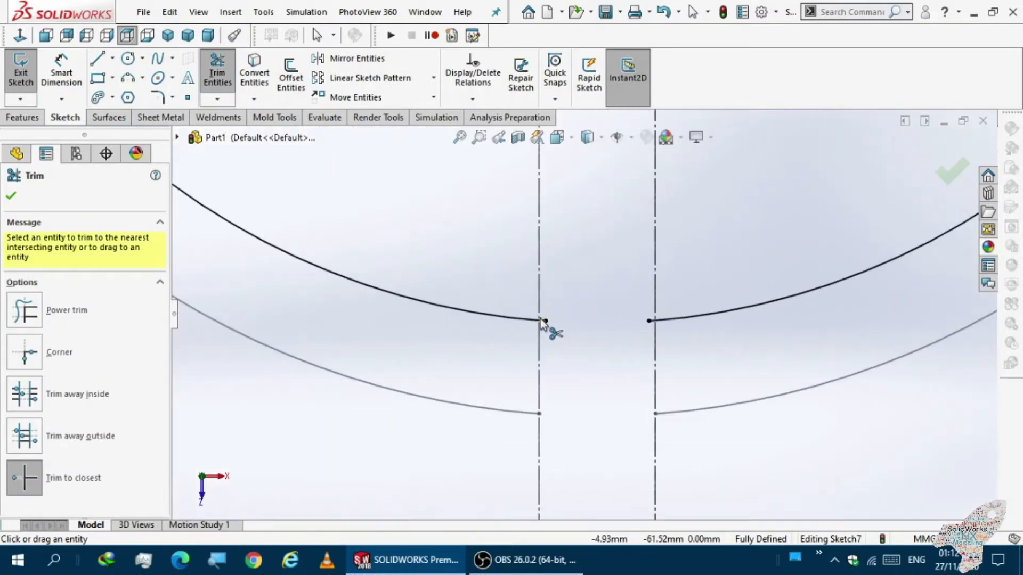
{"action": "scroll", "coordinate": [661, 337], "scroll_direction": "down", "scroll_amount": 3}
{"action": "scroll", "coordinate": [586, 347], "scroll_direction": "down", "scroll_amount": 2}
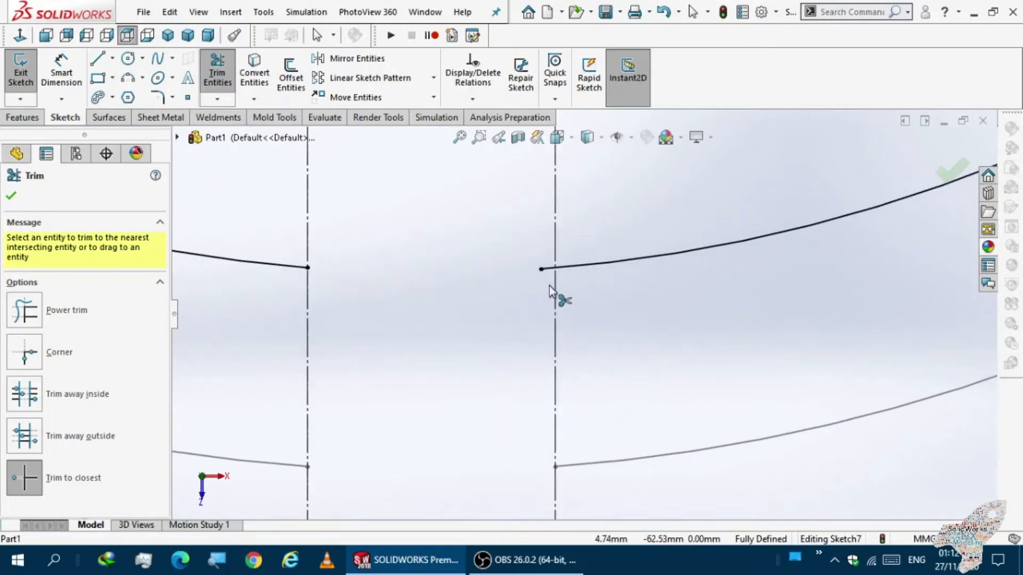
{"action": "scroll", "coordinate": [515, 294], "scroll_direction": "up", "scroll_amount": 10}
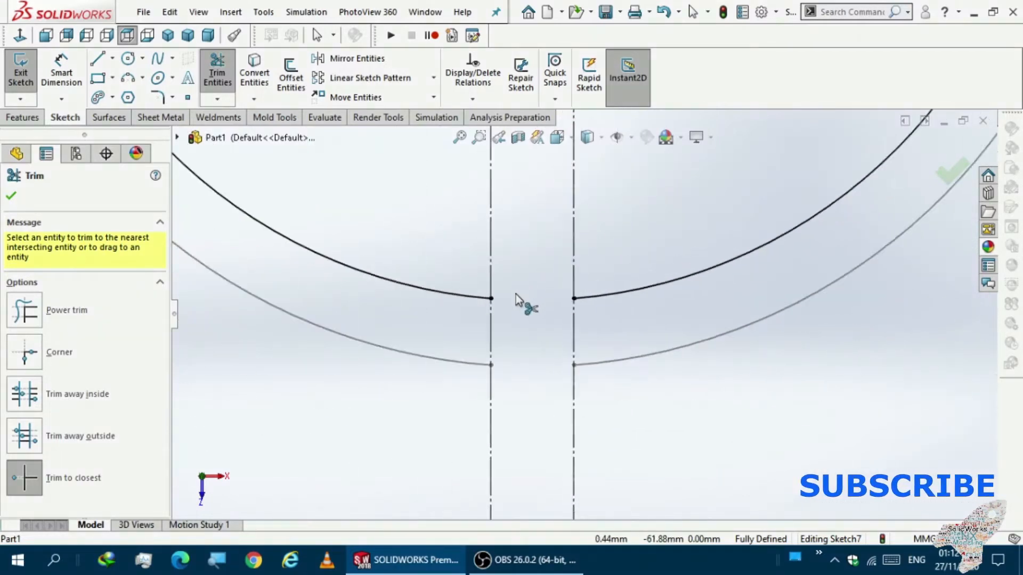
{"action": "scroll", "coordinate": [586, 221], "scroll_direction": "down", "scroll_amount": 6}
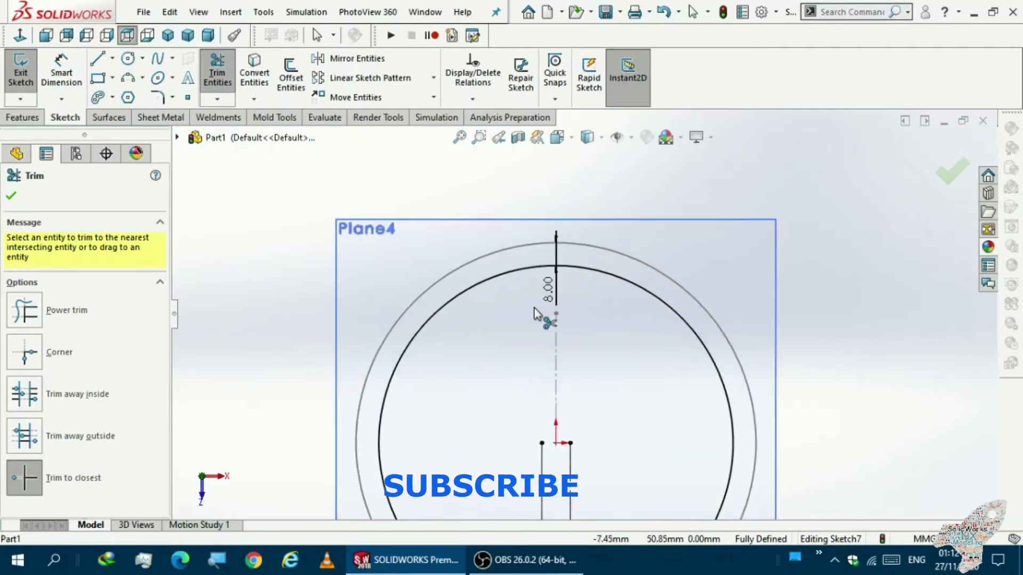
{"action": "key", "text": "Escape"}
Exit the sketch on the offset plane
{"action": "scroll", "coordinate": [554, 288], "scroll_direction": "up", "scroll_amount": 5}
{"action": "mouse_move", "coordinate": [552, 288]}
{"action": "middle_mouse_down"}
{"action": "mouse_move", "coordinate": [552, 204]}
{"action": "mouse_move", "coordinate": [538, 213]}
{"action": "middle_mouse_up"}
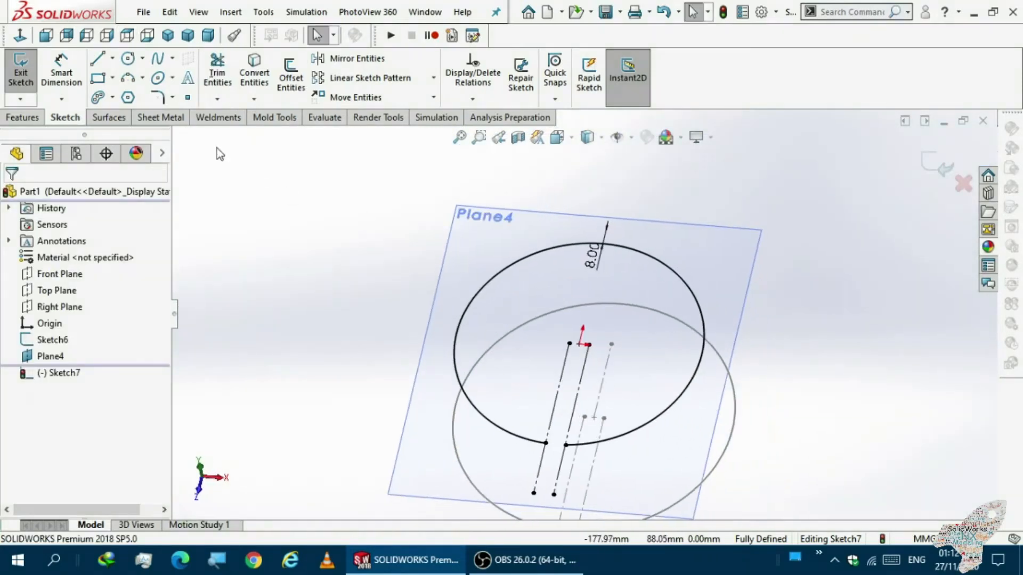
{"action": "left_click", "coordinate": [20, 69]}
{"action": "left_click", "coordinate": [201, 252]}
{"action": "mouse_move", "coordinate": [382, 312]}
{"action": "middle_mouse_down"}
{"action": "mouse_move", "coordinate": [434, 304]}
{"action": "mouse_move", "coordinate": [692, 376]}
{"action": "mouse_move", "coordinate": [422, 309]}
{"action": "middle_mouse_up"}
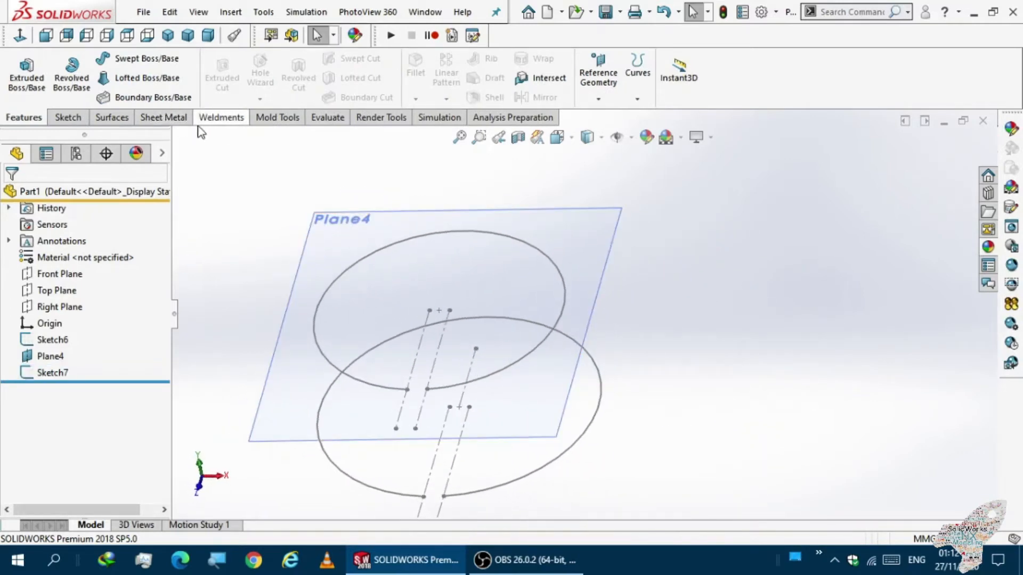
Start a sheet metal Lofted-Bend with the lower open circle and the upper offset open circle as its profiles
{"action": "left_click", "coordinate": [165, 120]}
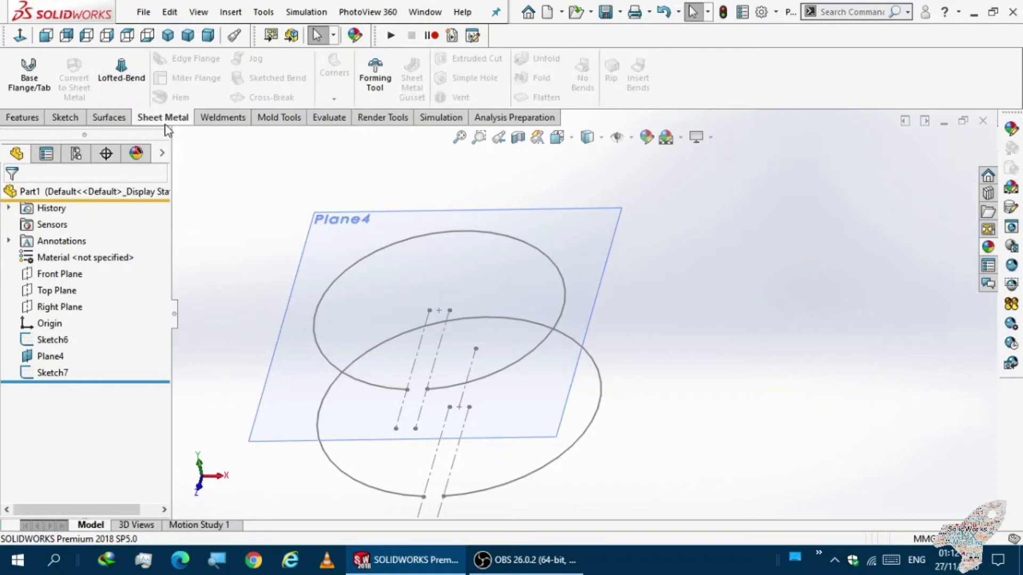
{"action": "left_click", "coordinate": [120, 78]}
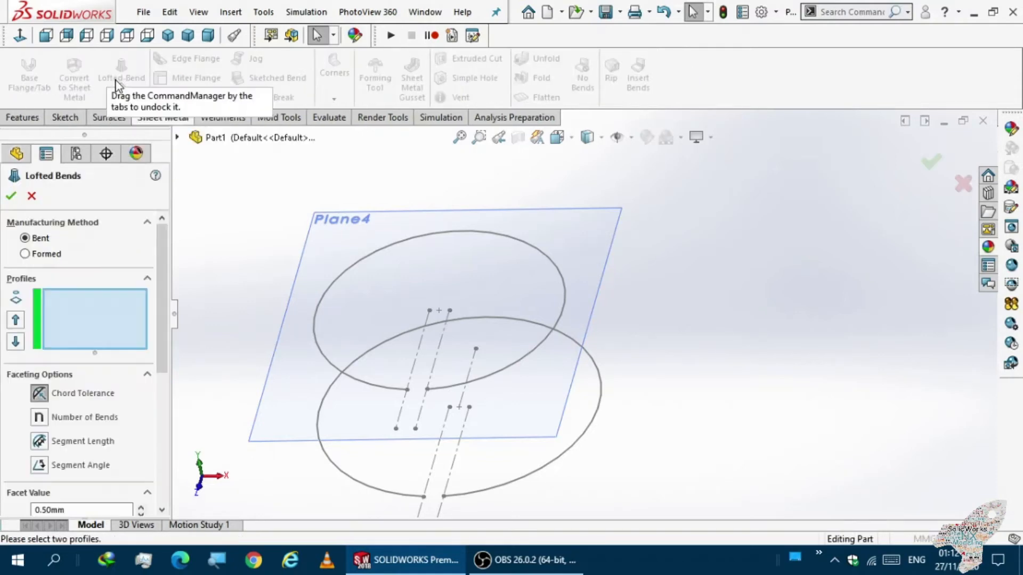
{"action": "scroll", "coordinate": [534, 425], "scroll_direction": "down", "scroll_amount": 2}
{"action": "scroll", "coordinate": [537, 424], "scroll_direction": "up", "scroll_amount": 4}
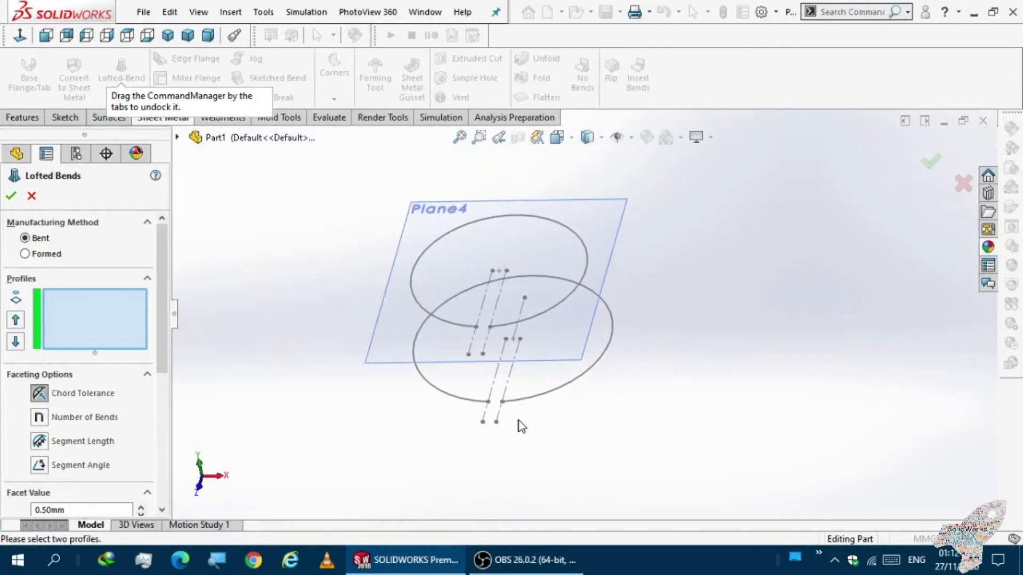
{"action": "scroll", "coordinate": [432, 360], "scroll_direction": "down", "scroll_amount": 1}
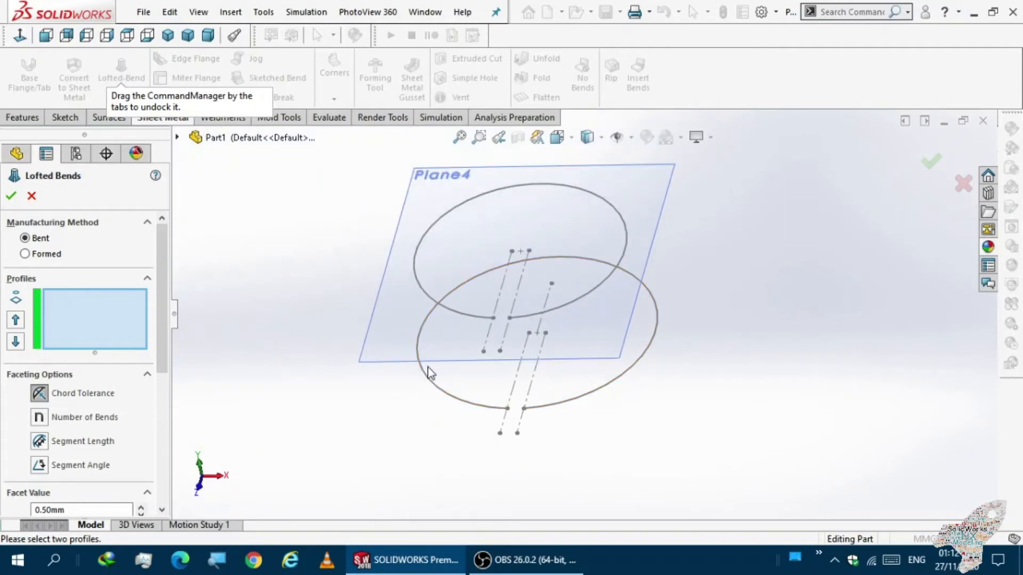
{"action": "left_click", "coordinate": [426, 385]}
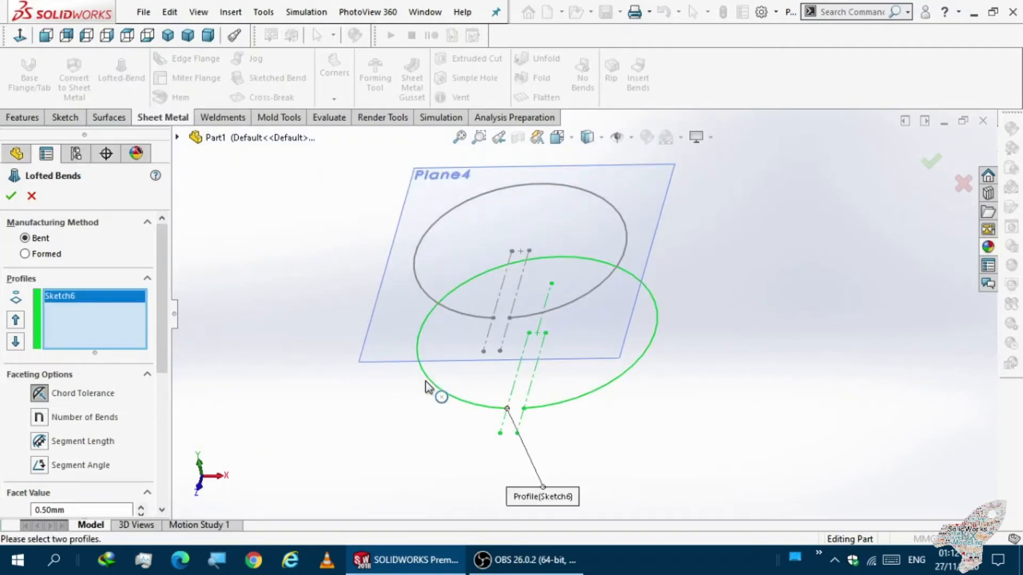
{"action": "middle_click_drag", "start_coordinate": [418, 389], "coordinate": [429, 316]}
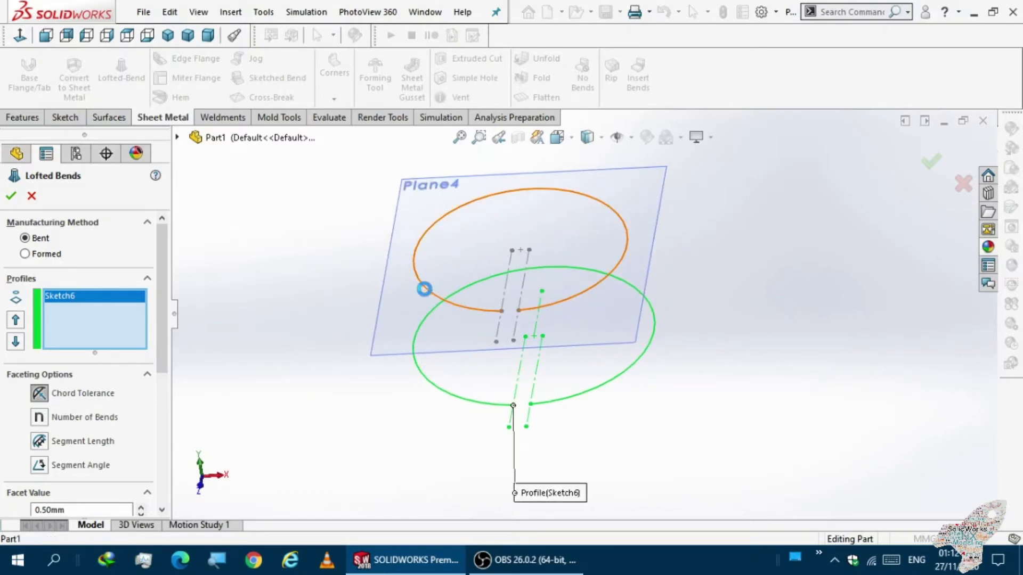
{"action": "left_click", "coordinate": [427, 294]}
Examine the lofted bend preview around the gap, along with the chord tolerance facet value and endpoint reference option
{"action": "mouse_move", "coordinate": [401, 334]}
{"action": "middle_mouse_down"}
{"action": "mouse_move", "coordinate": [342, 338]}
{"action": "mouse_move", "coordinate": [309, 356]}
{"action": "mouse_move", "coordinate": [413, 304]}
{"action": "mouse_move", "coordinate": [375, 336]}
{"action": "mouse_move", "coordinate": [435, 333]}
{"action": "middle_mouse_up"}
{"action": "scroll", "coordinate": [504, 315], "scroll_direction": "up", "scroll_amount": 2}
{"action": "scroll", "coordinate": [504, 318], "scroll_direction": "down", "scroll_amount": 5}
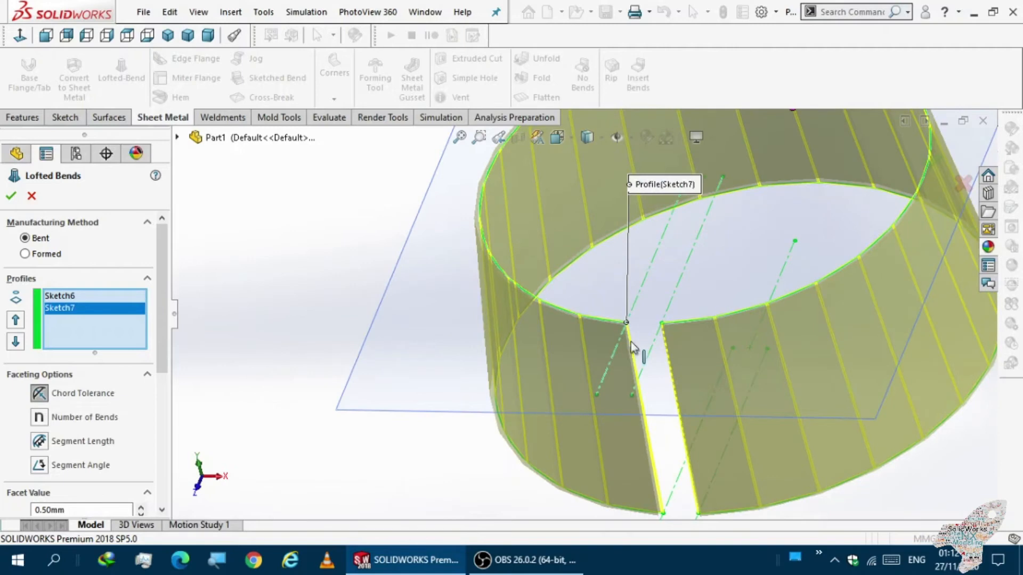
{"action": "scroll", "coordinate": [634, 346], "scroll_direction": "up", "scroll_amount": 3}
{"action": "scroll", "coordinate": [532, 352], "scroll_direction": "down", "scroll_amount": 5}
{"action": "mouse_move", "coordinate": [525, 354]}
{"action": "middle_mouse_down"}
{"action": "mouse_move", "coordinate": [504, 355]}
{"action": "mouse_move", "coordinate": [468, 388]}
{"action": "mouse_move", "coordinate": [507, 369]}
{"action": "mouse_move", "coordinate": [452, 411]}
{"action": "mouse_move", "coordinate": [218, 467]}
{"action": "middle_mouse_up"}
{"action": "scroll", "coordinate": [96, 395], "scroll_direction": "down", "scroll_amount": 1}
{"action": "scroll", "coordinate": [93, 399], "scroll_direction": "down", "scroll_amount": 3}
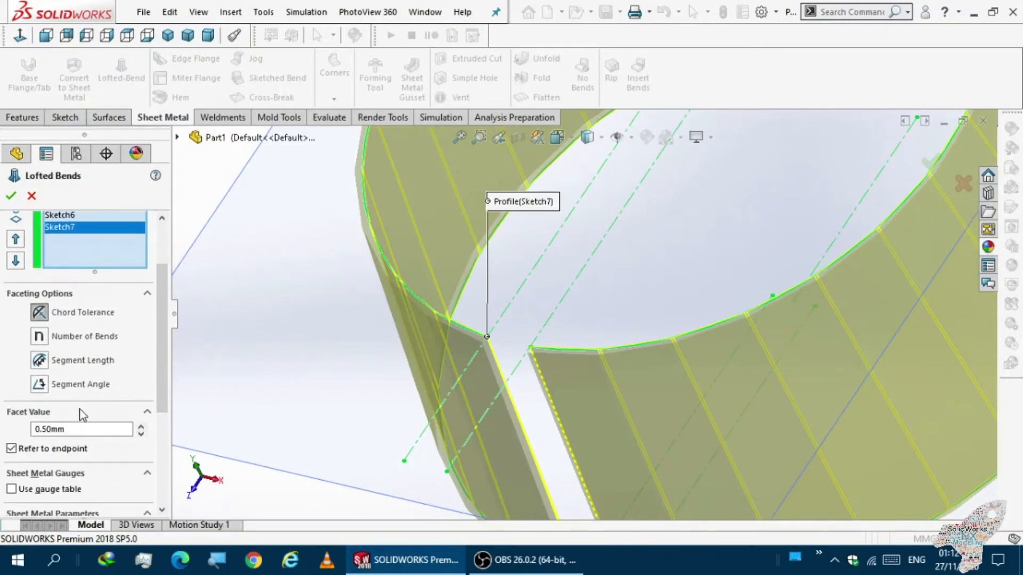
{"action": "left_click_drag", "start_coordinate": [81, 397], "coordinate": [11, 414]}
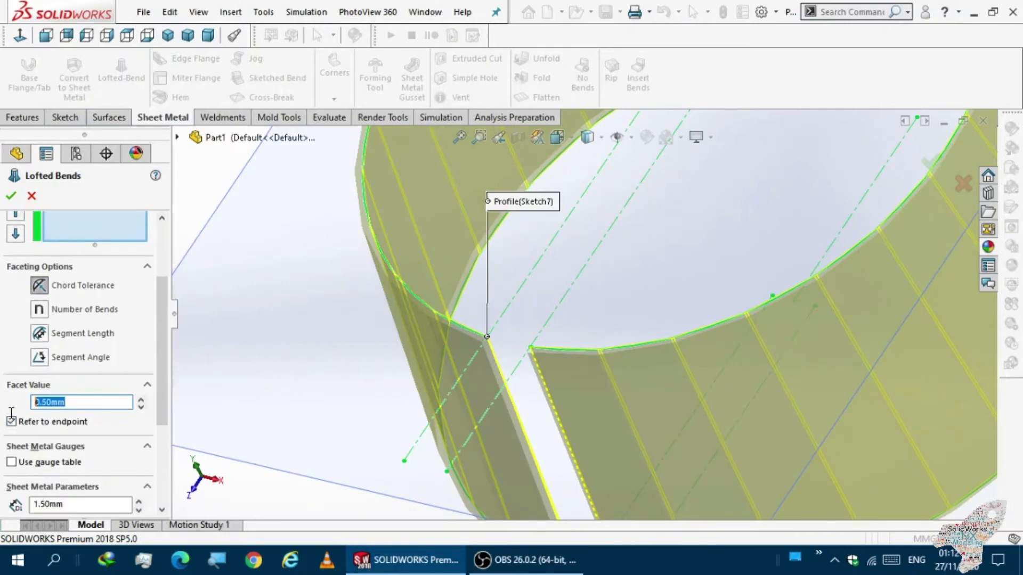
{"action": "scroll", "coordinate": [391, 415], "scroll_direction": "up", "scroll_amount": 3}
{"action": "scroll", "coordinate": [606, 346], "scroll_direction": "down", "scroll_amount": 5}
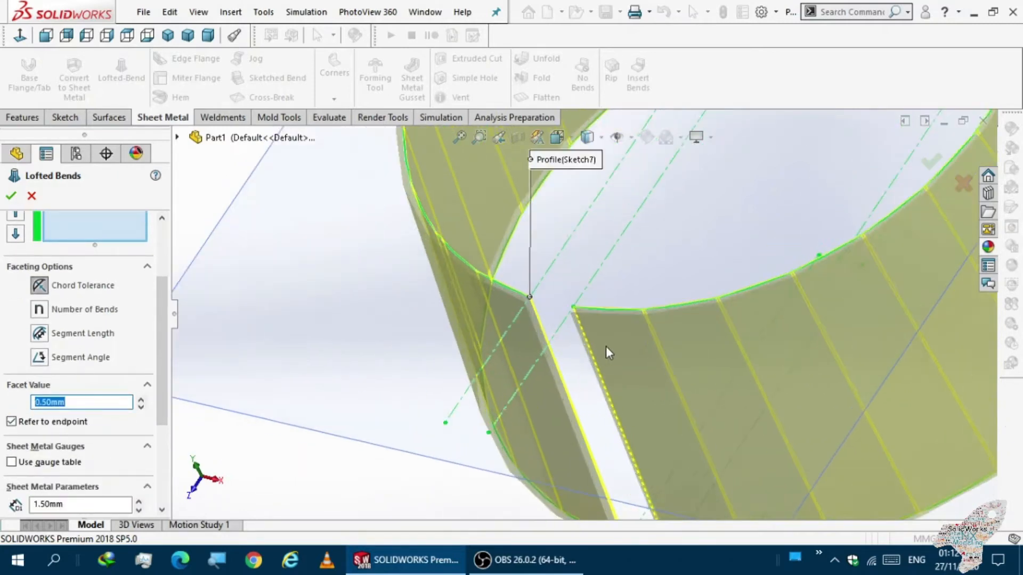
{"action": "mouse_move", "coordinate": [557, 385]}
{"action": "middle_mouse_down"}
{"action": "mouse_move", "coordinate": [514, 429]}
{"action": "mouse_move", "coordinate": [541, 414]}
{"action": "middle_mouse_up"}
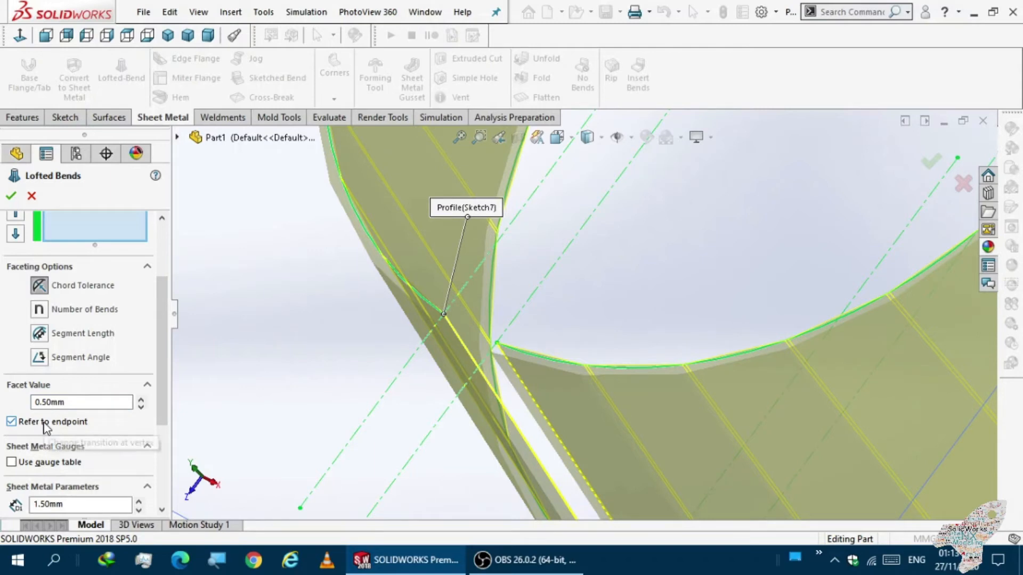
Set the lofted bend's sheet metal thickness to 1 mm and review its remaining bend and faceting settings
{"action": "scroll", "coordinate": [44, 423], "scroll_direction": "down", "scroll_amount": 1}
{"action": "scroll", "coordinate": [44, 426], "scroll_direction": "down", "scroll_amount": 2}
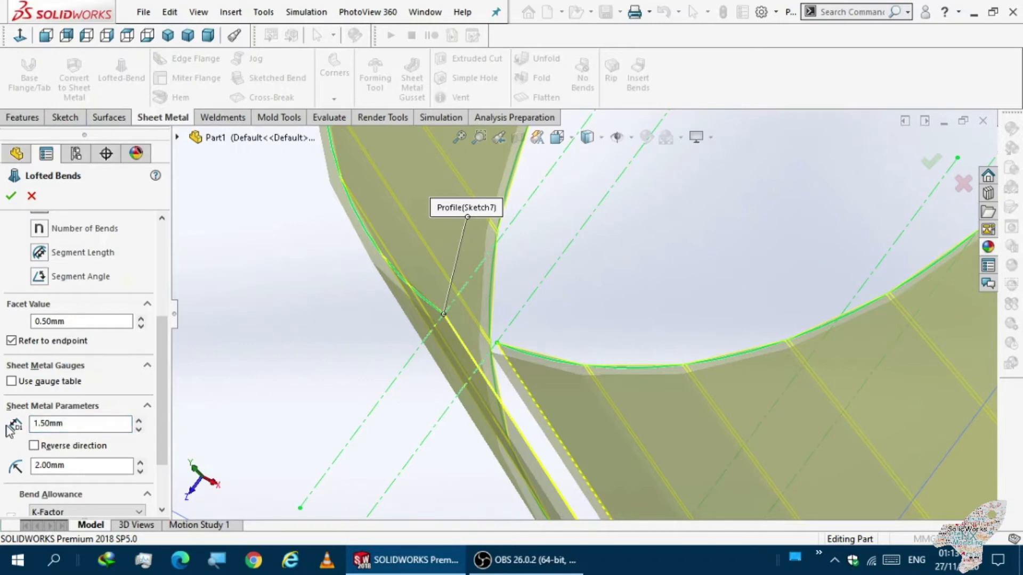
{"action": "left_click_drag", "start_coordinate": [76, 424], "coordinate": [38, 426]}
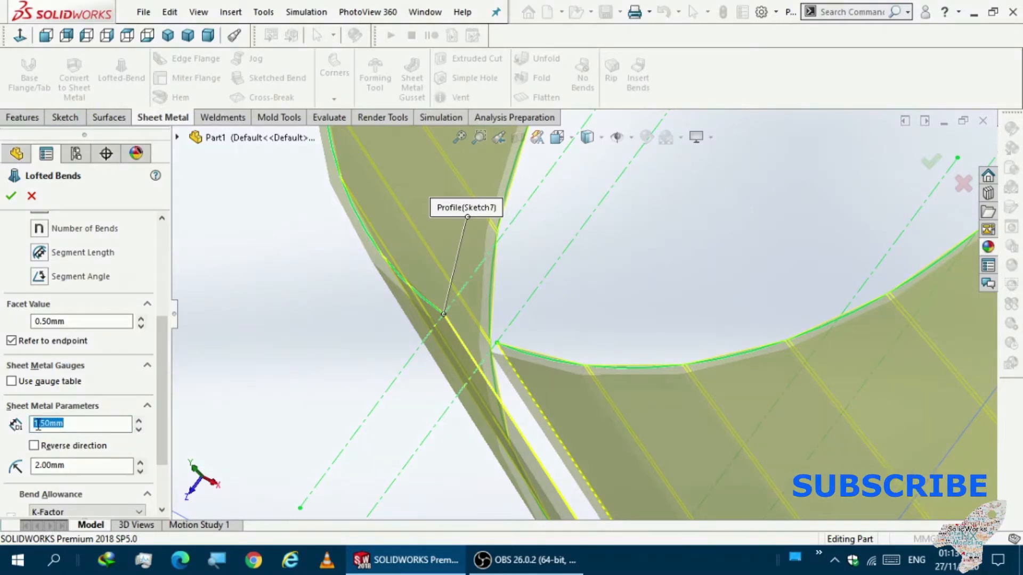
{"action": "type", "text": "1"}
{"action": "key", "text": "Return"}
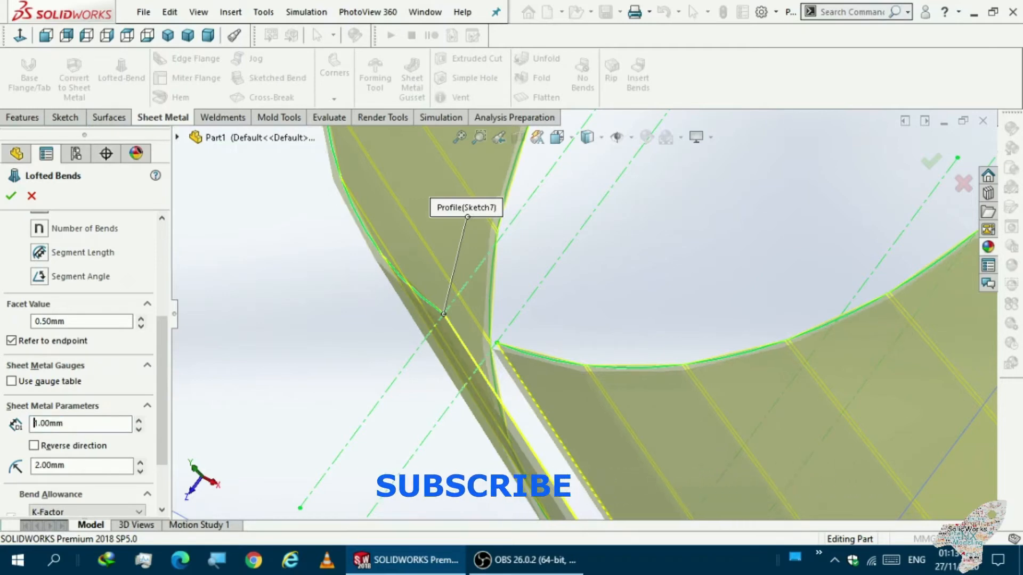
{"action": "scroll", "coordinate": [359, 401], "scroll_direction": "up", "scroll_amount": 2}
{"action": "scroll", "coordinate": [383, 376], "scroll_direction": "up", "scroll_amount": 2}
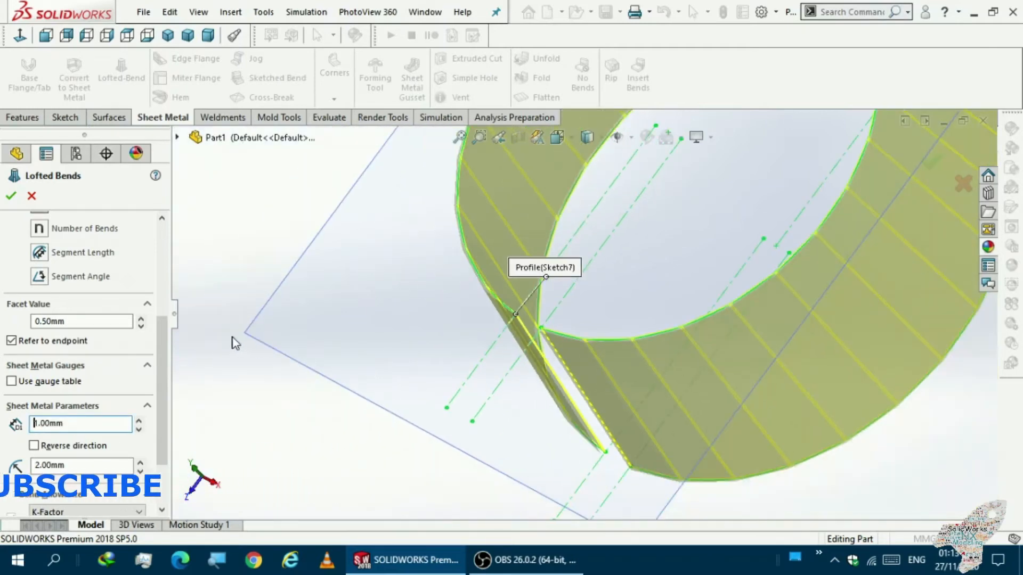
{"action": "scroll", "coordinate": [21, 364], "scroll_direction": "down", "scroll_amount": 3}
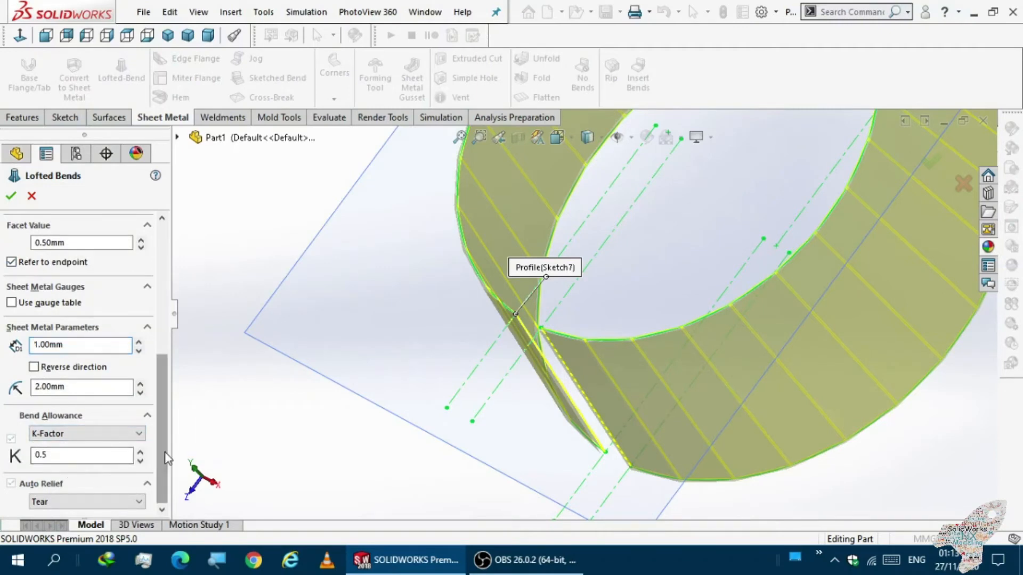
{"action": "left_click_drag", "start_coordinate": [166, 458], "coordinate": [170, 336]}
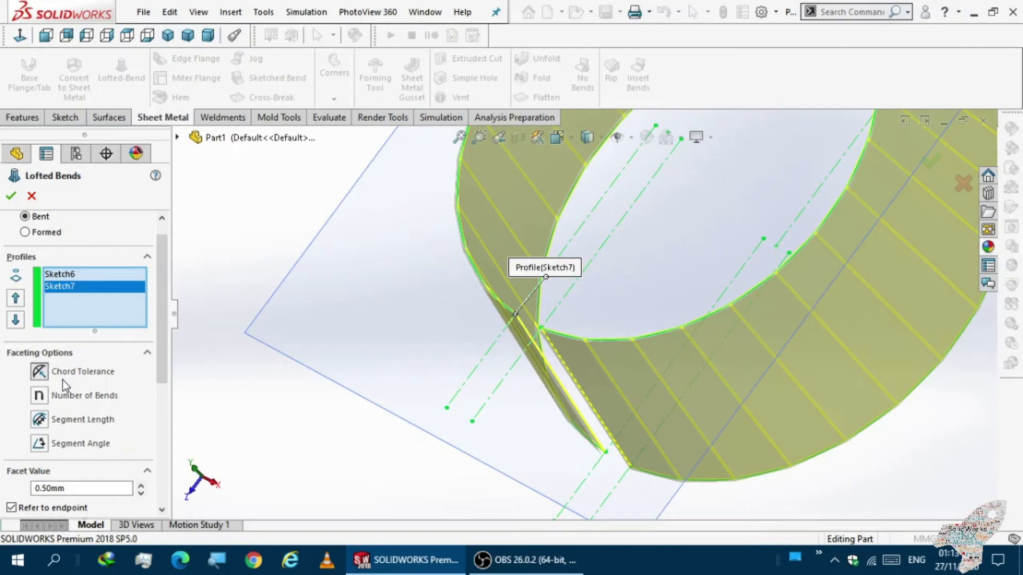
Preview the lofted bend with Segment Length faceting and with Number of Bends faceting, checking the facets around the gap
{"action": "scroll", "coordinate": [415, 489], "scroll_direction": "down", "scroll_amount": 1}
{"action": "scroll", "coordinate": [397, 426], "scroll_direction": "up", "scroll_amount": 4}
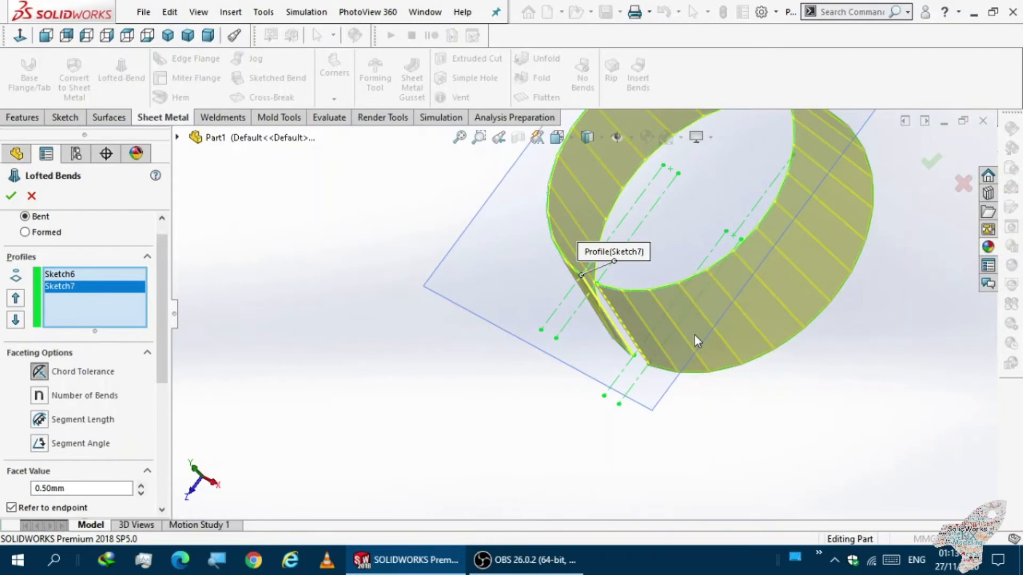
{"action": "scroll", "coordinate": [695, 336], "scroll_direction": "up", "scroll_amount": 3}
{"action": "middle_click_drag", "start_coordinate": [716, 261], "coordinate": [714, 201]}
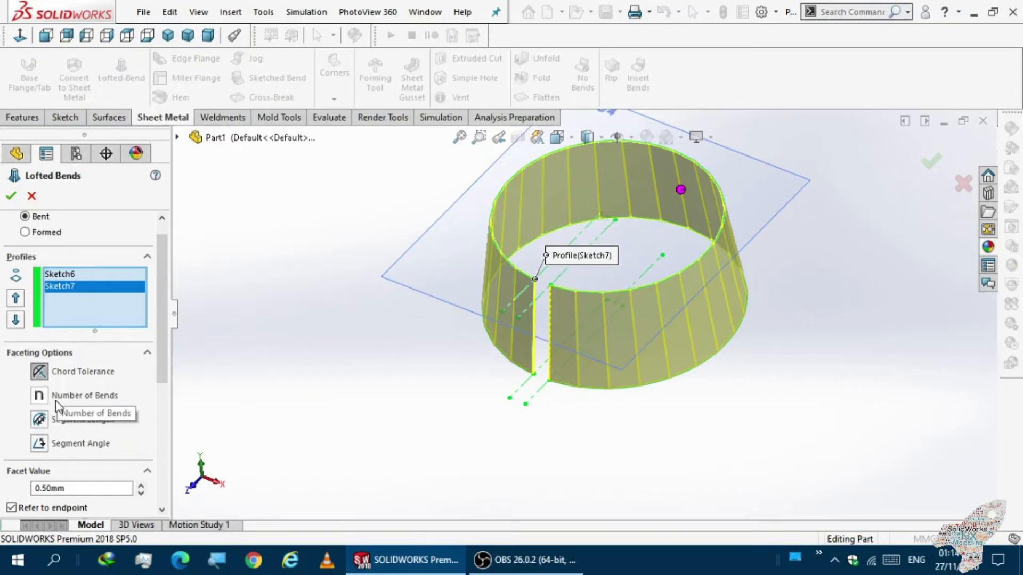
{"action": "middle_click_drag", "start_coordinate": [623, 273], "coordinate": [605, 238]}
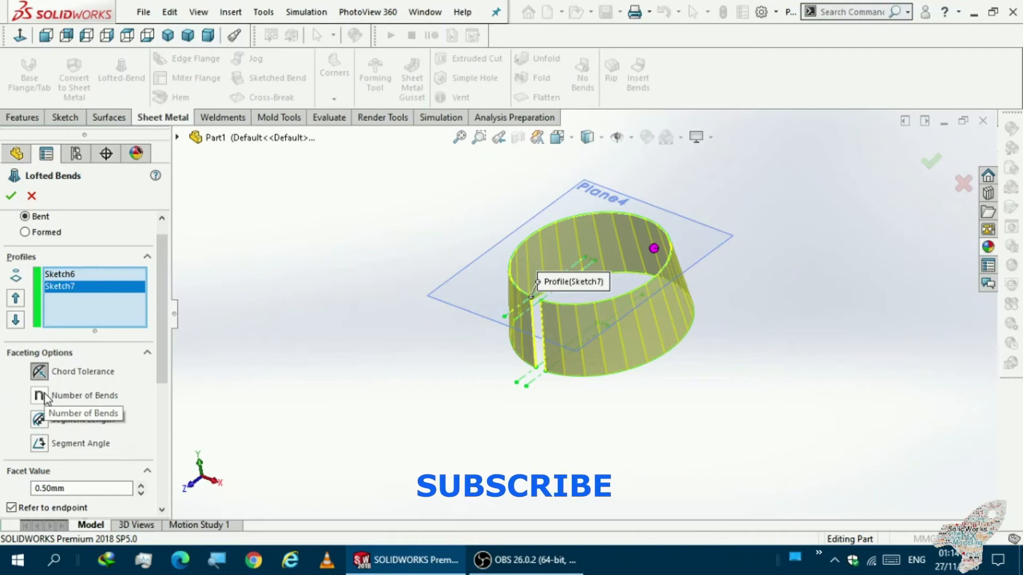
{"action": "left_click", "coordinate": [56, 423]}
{"action": "middle_click_drag", "start_coordinate": [288, 429], "coordinate": [220, 442]}
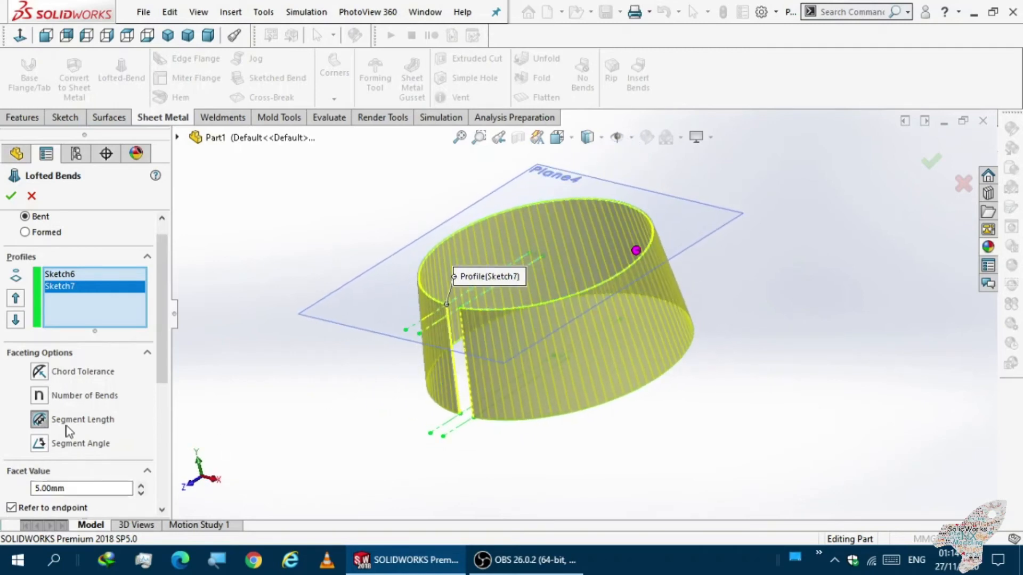
{"action": "left_click", "coordinate": [48, 399]}
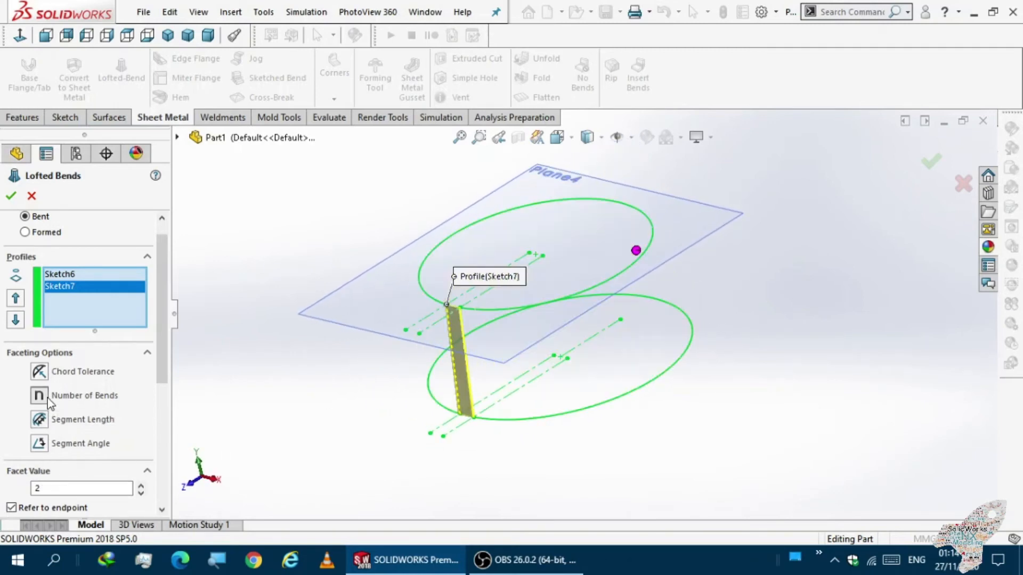
{"action": "middle_click_drag", "start_coordinate": [286, 427], "coordinate": [368, 363]}
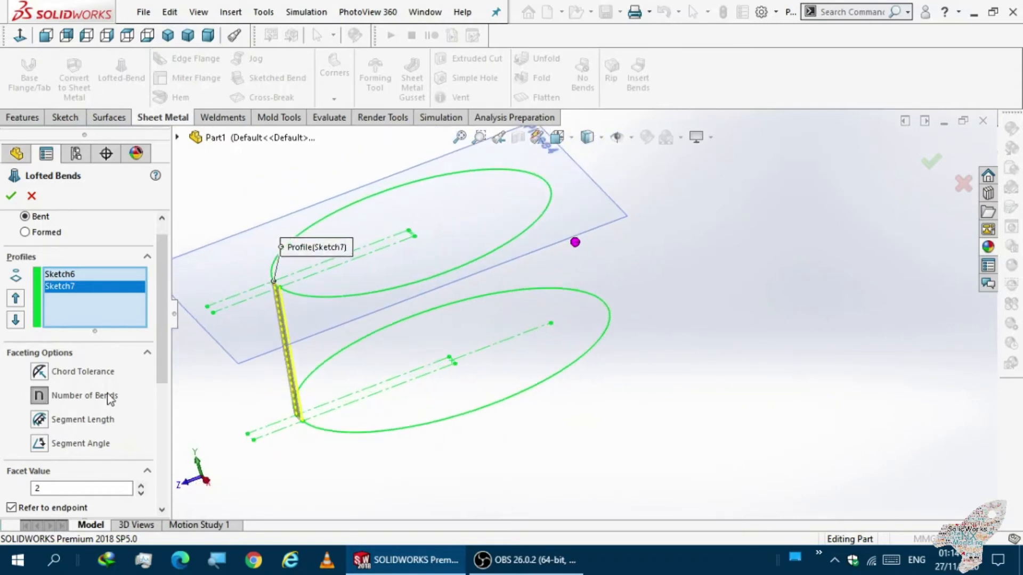
Preview the lofted bend with Segment Angle faceting at 30 degrees and examine how its facets follow the circular profiles
{"action": "left_click", "coordinate": [39, 376]}
{"action": "left_click", "coordinate": [40, 444]}
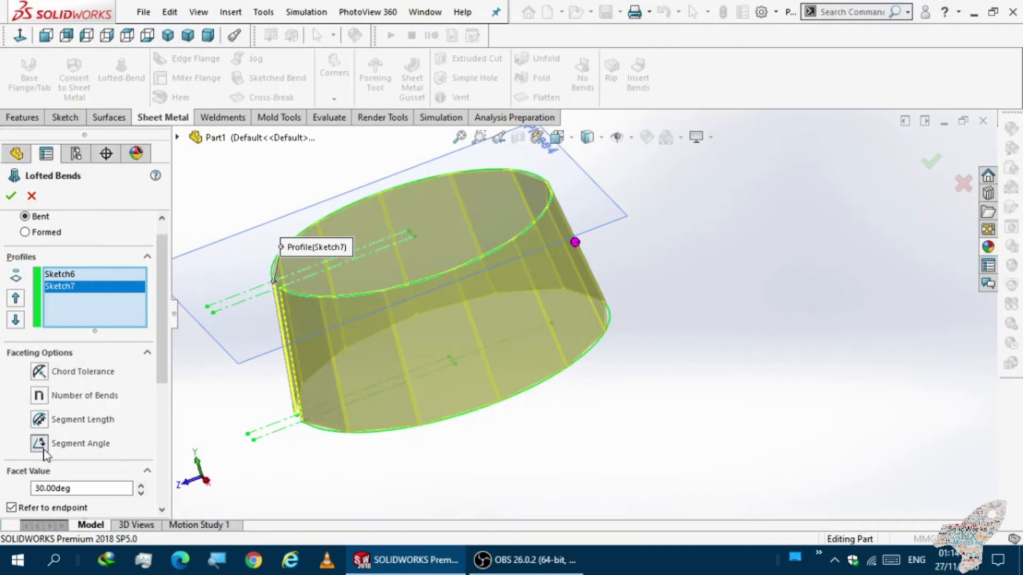
{"action": "middle_click_drag", "start_coordinate": [318, 382], "coordinate": [355, 379]}
{"action": "middle_click_drag", "start_coordinate": [408, 369], "coordinate": [405, 500]}
{"action": "scroll", "coordinate": [494, 361], "scroll_direction": "down", "scroll_amount": 10}
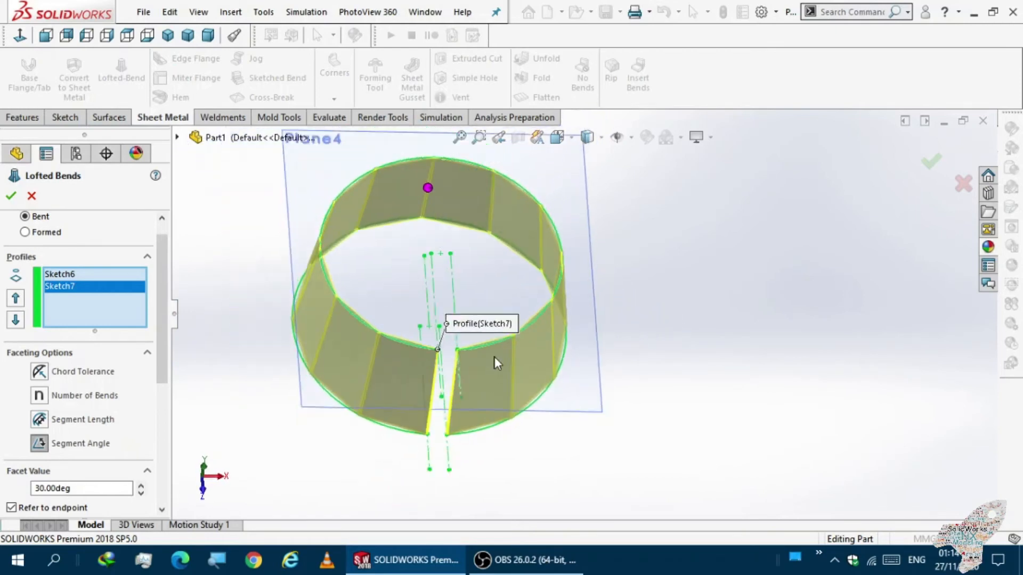
{"action": "middle_click_drag", "start_coordinate": [640, 341], "coordinate": [601, 386]}
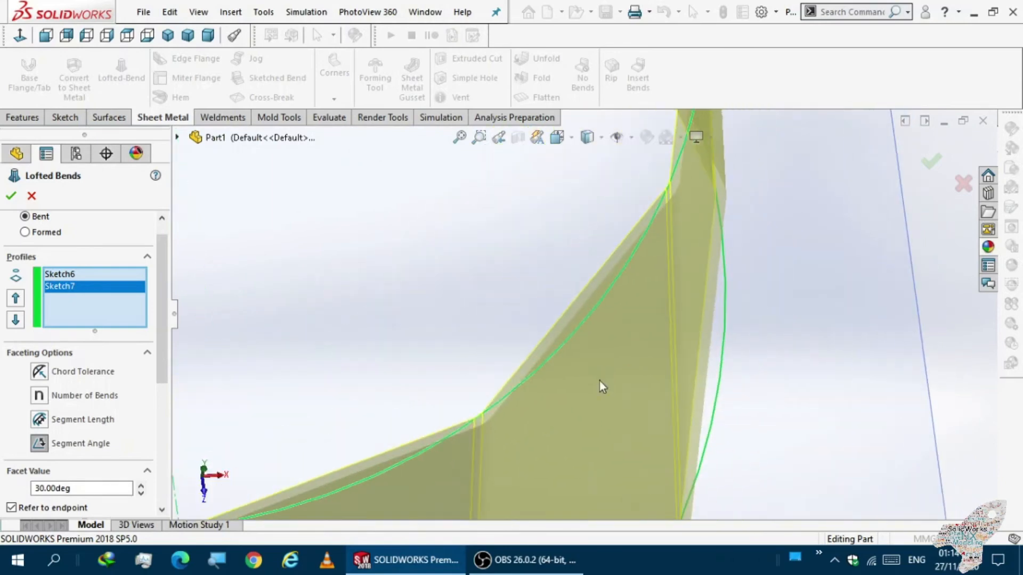
Return the faceting to Chord Tolerance with a 0.50 mm facet value, check the preview and create the lofted bend
{"action": "left_click", "coordinate": [49, 376]}
{"action": "scroll", "coordinate": [470, 352], "scroll_direction": "up", "scroll_amount": 10}
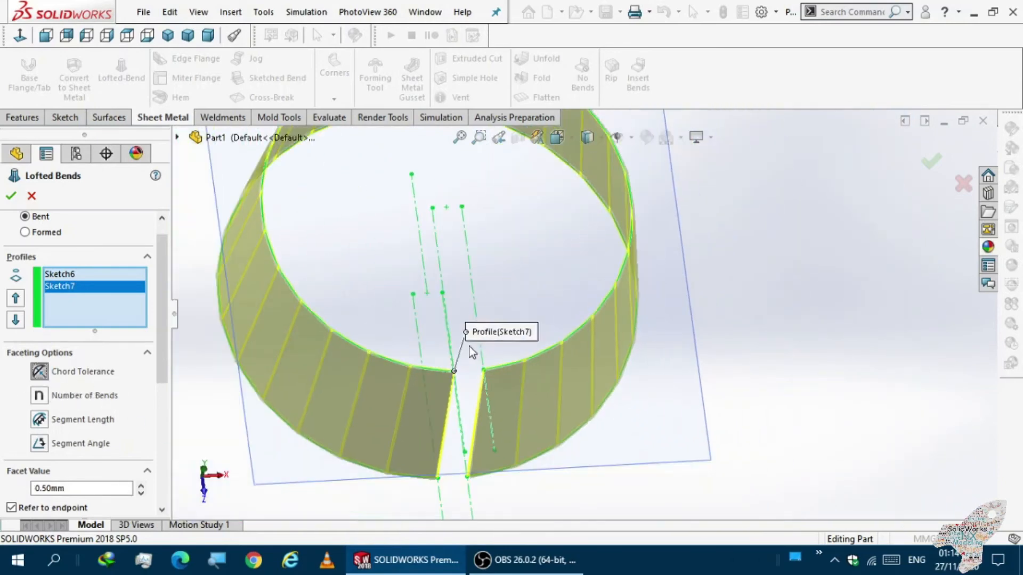
{"action": "middle_click_drag", "start_coordinate": [444, 340], "coordinate": [395, 386]}
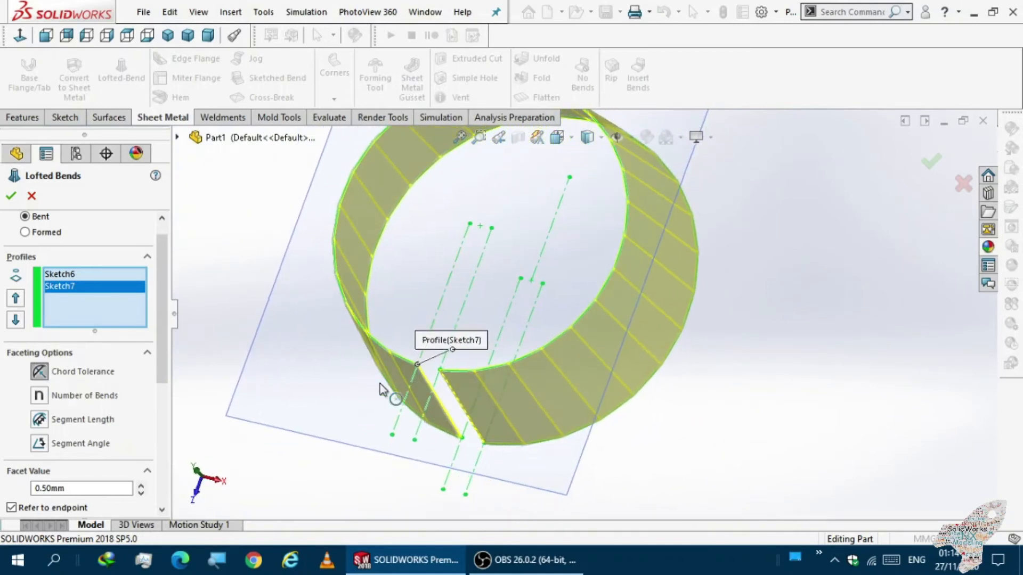
{"action": "scroll", "coordinate": [405, 337], "scroll_direction": "up", "scroll_amount": 3}
{"action": "scroll", "coordinate": [398, 334], "scroll_direction": "down", "scroll_amount": 3}
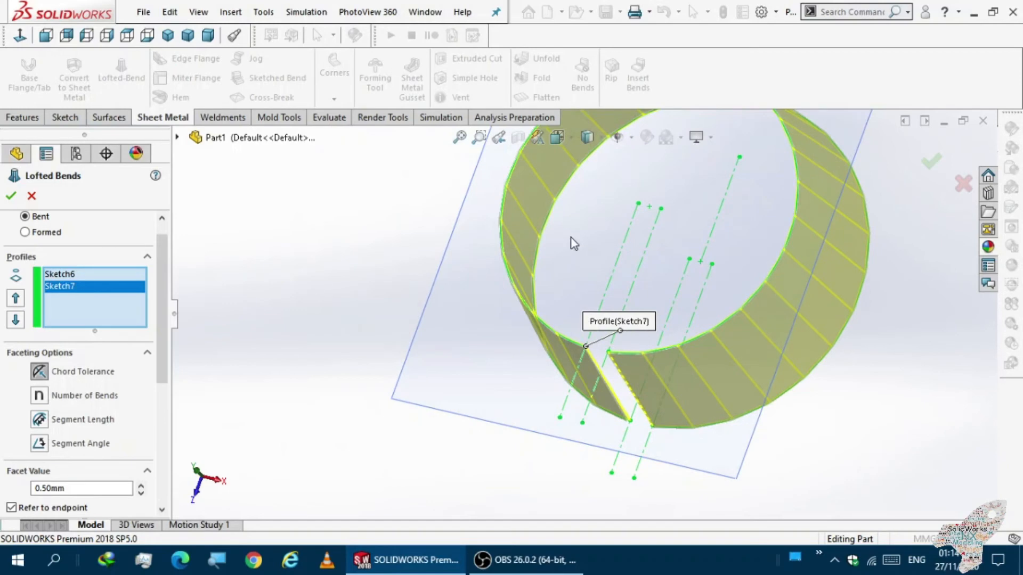
{"action": "scroll", "coordinate": [572, 244], "scroll_direction": "down", "scroll_amount": 5}
{"action": "mouse_move", "coordinate": [525, 273]}
{"action": "middle_mouse_down"}
{"action": "mouse_move", "coordinate": [545, 254]}
{"action": "mouse_move", "coordinate": [529, 267]}
{"action": "mouse_move", "coordinate": [535, 276]}
{"action": "middle_mouse_up"}
{"action": "scroll", "coordinate": [523, 297], "scroll_direction": "down", "scroll_amount": 1}
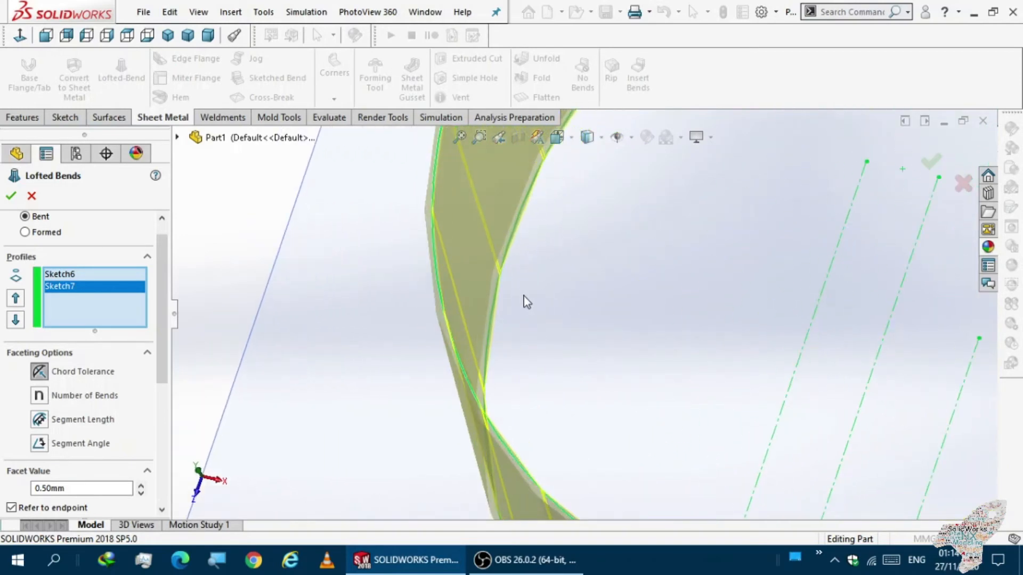
{"action": "scroll", "coordinate": [526, 292], "scroll_direction": "up", "scroll_amount": 9}
{"action": "scroll", "coordinate": [612, 322], "scroll_direction": "down", "scroll_amount": 5}
{"action": "middle_click_drag", "start_coordinate": [592, 333], "coordinate": [590, 294]}
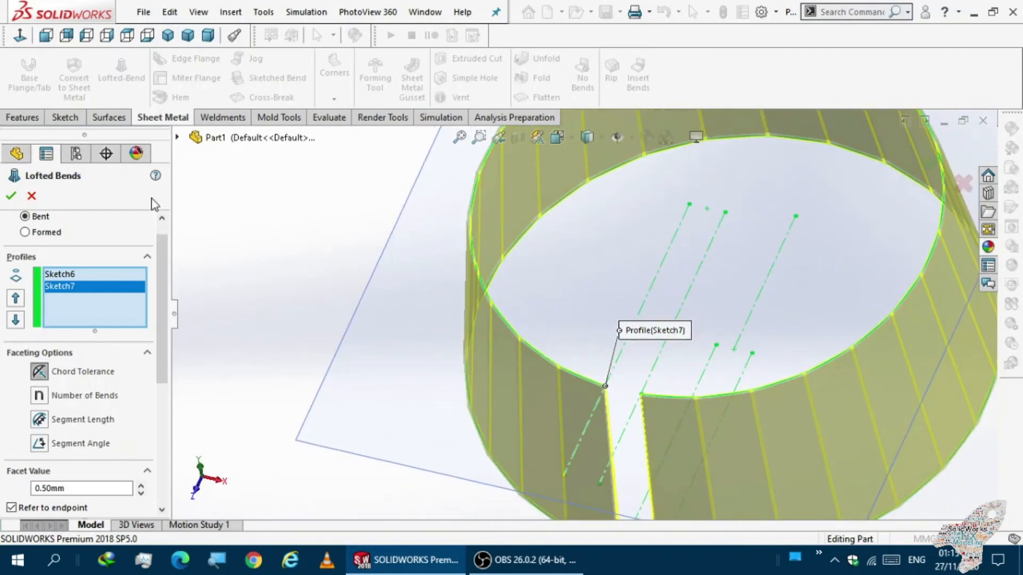
{"action": "left_click", "coordinate": [11, 196]}
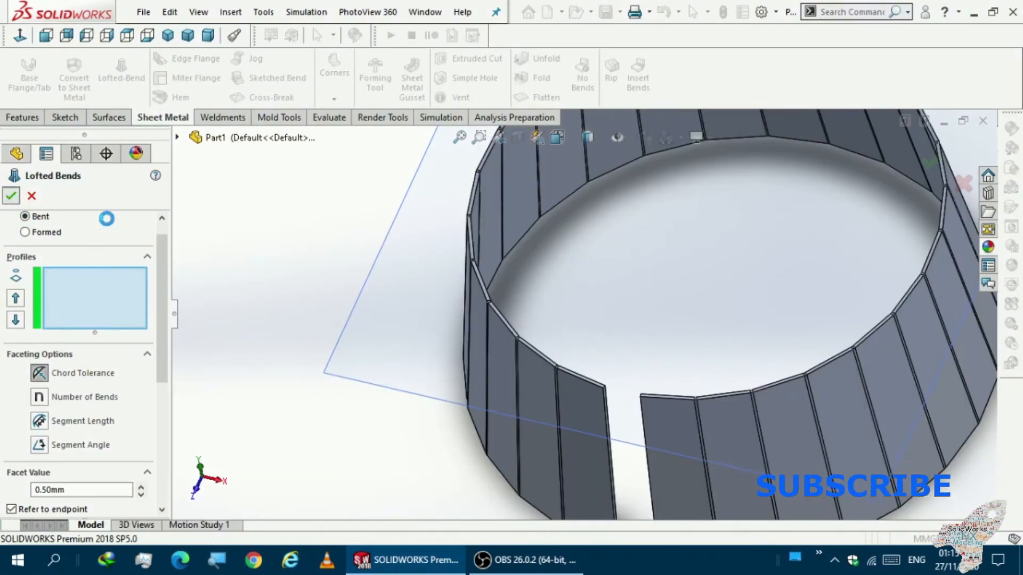
Examine the finished sheet metal ring from several angles, especially its facets, bend lines and open gap
{"action": "middle_click_drag", "start_coordinate": [341, 297], "coordinate": [362, 290]}
{"action": "scroll", "coordinate": [554, 384], "scroll_direction": "up", "scroll_amount": 2}
{"action": "scroll", "coordinate": [607, 419], "scroll_direction": "down", "scroll_amount": 4}
{"action": "scroll", "coordinate": [551, 364], "scroll_direction": "down", "scroll_amount": 3}
{"action": "middle_click_drag", "start_coordinate": [551, 365], "coordinate": [501, 347]}
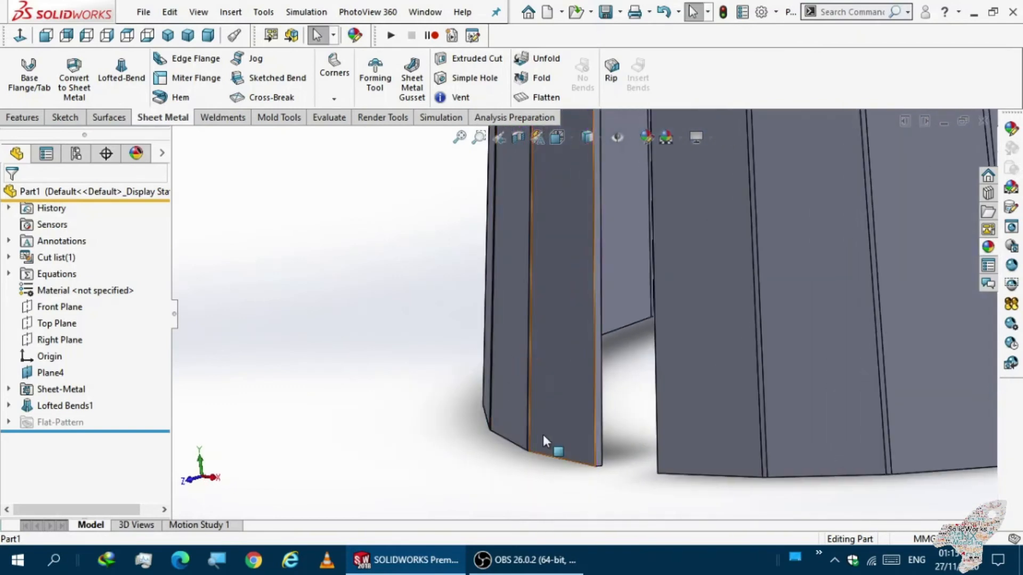
{"action": "scroll", "coordinate": [540, 439], "scroll_direction": "up", "scroll_amount": 2}
{"action": "scroll", "coordinate": [610, 346], "scroll_direction": "down", "scroll_amount": 10}
{"action": "middle_click_drag", "start_coordinate": [503, 302], "coordinate": [699, 405]}
{"action": "scroll", "coordinate": [699, 405], "scroll_direction": "up", "scroll_amount": 10}
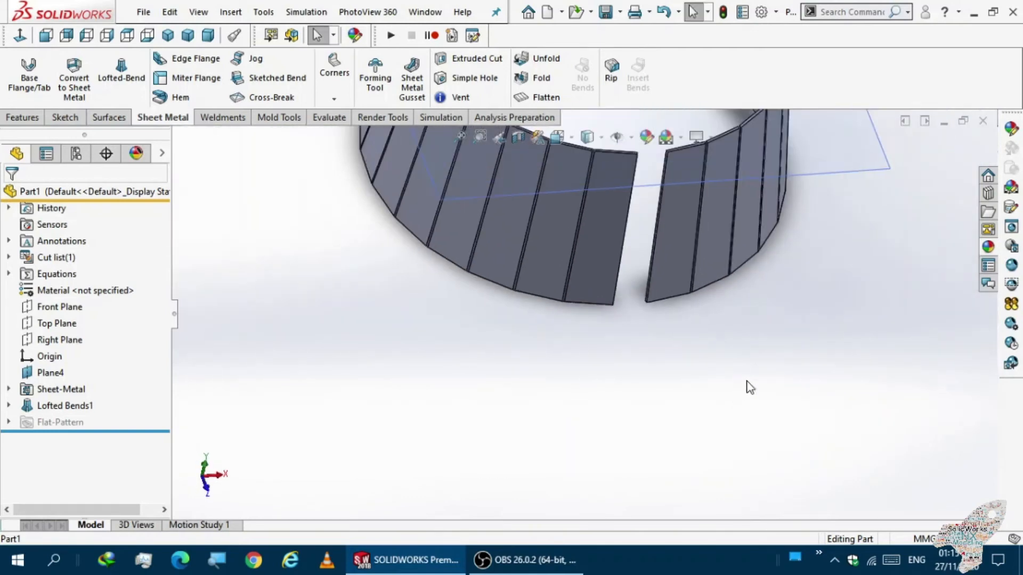
{"action": "scroll", "coordinate": [632, 271], "scroll_direction": "down", "scroll_amount": 6}
{"action": "scroll", "coordinate": [626, 281], "scroll_direction": "up", "scroll_amount": 9}
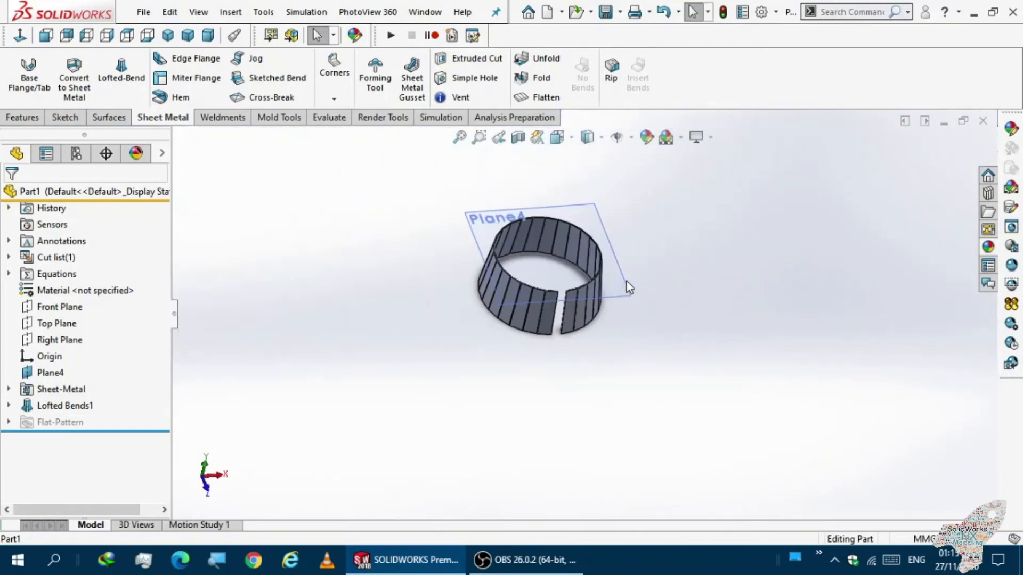
Hide the offset reference plane of the ring's upper profile
{"action": "scroll", "coordinate": [591, 287], "scroll_direction": "down", "scroll_amount": 2}
{"action": "middle_click_drag", "start_coordinate": [516, 313], "coordinate": [487, 283]}
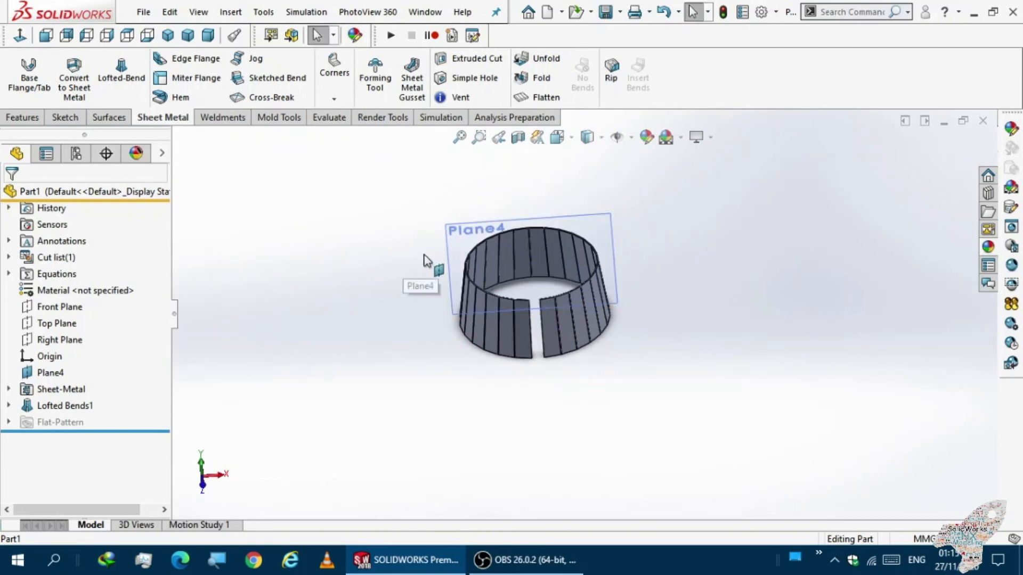
{"action": "left_click", "coordinate": [444, 237]}
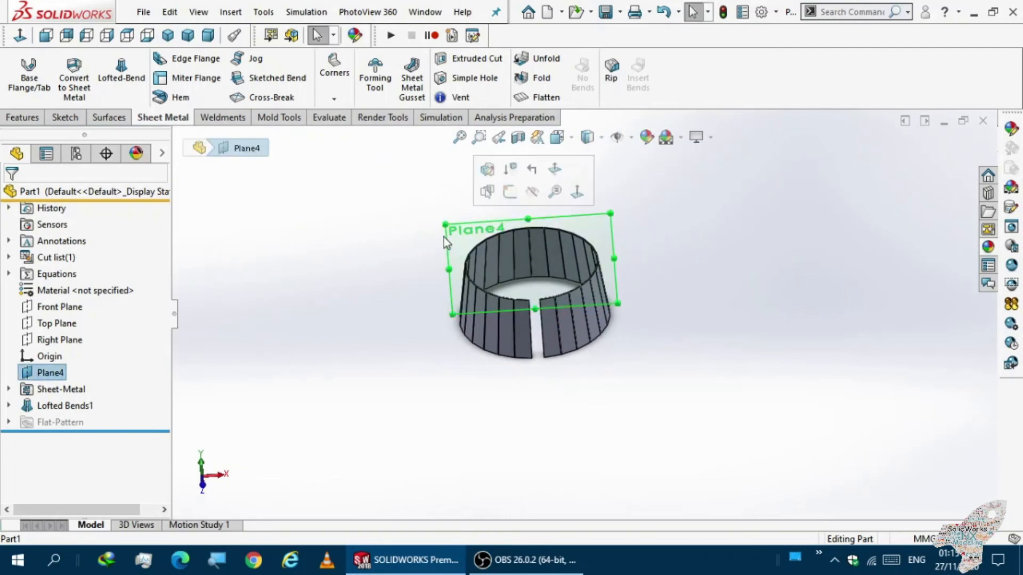
{"action": "left_click", "coordinate": [532, 192]}
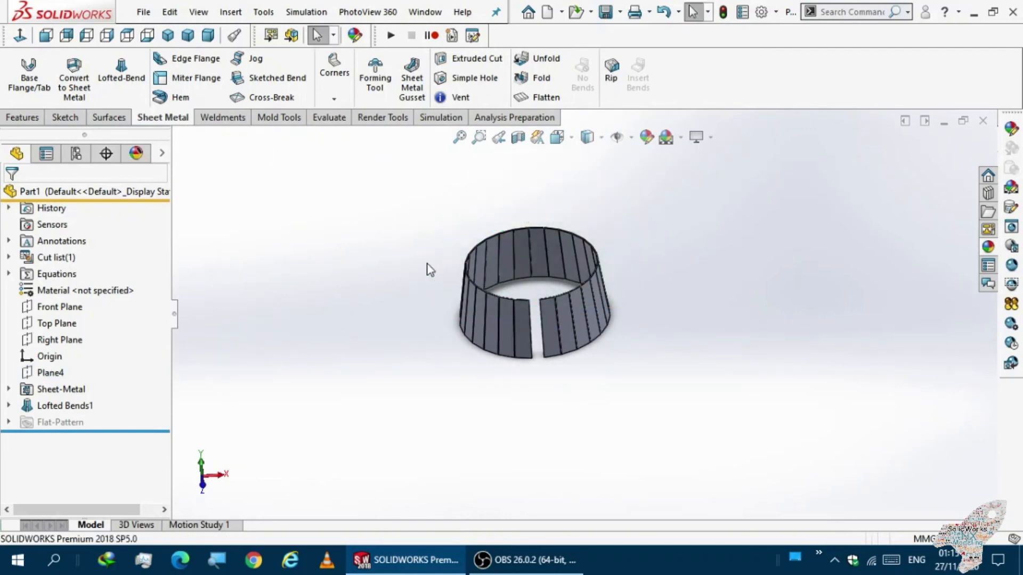
Edit the lofted bend feature to use Segment Angle faceting with a facet value of 30 degrees
{"action": "left_click", "coordinate": [53, 406]}
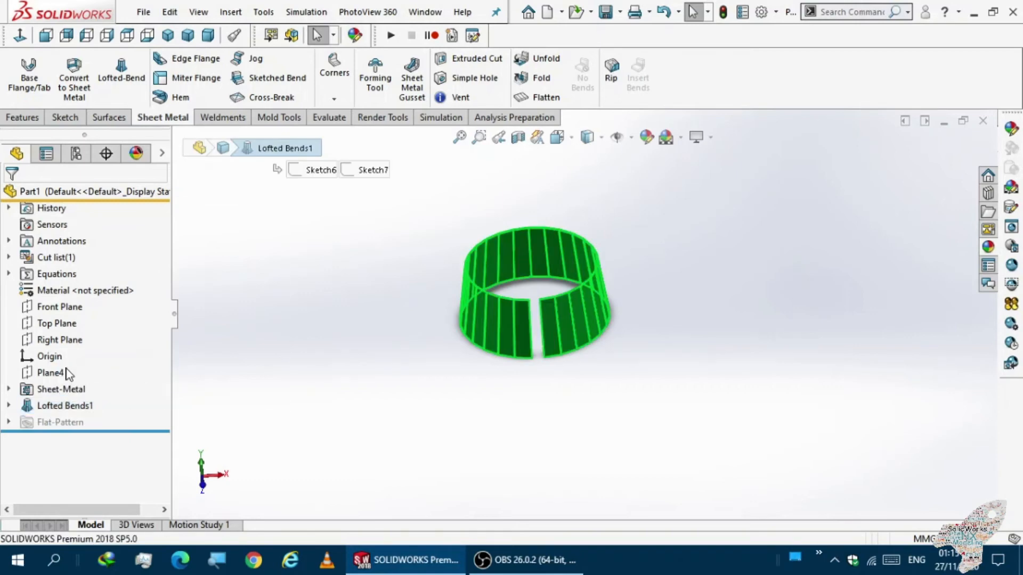
{"action": "left_click", "coordinate": [66, 368]}
{"action": "scroll", "coordinate": [383, 336], "scroll_direction": "up", "scroll_amount": 2}
{"action": "scroll", "coordinate": [471, 317], "scroll_direction": "down", "scroll_amount": 3}
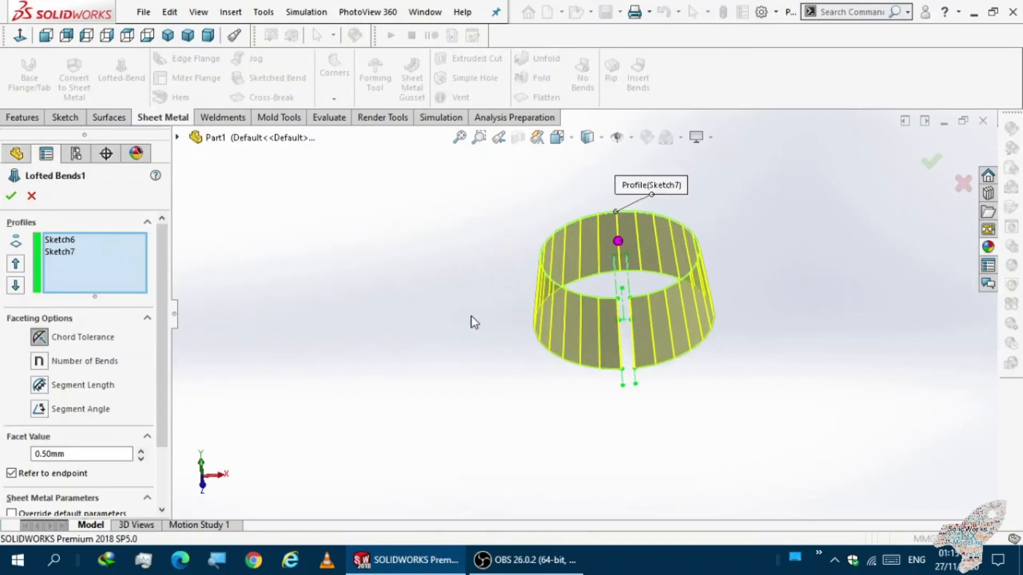
{"action": "left_click", "coordinate": [79, 411]}
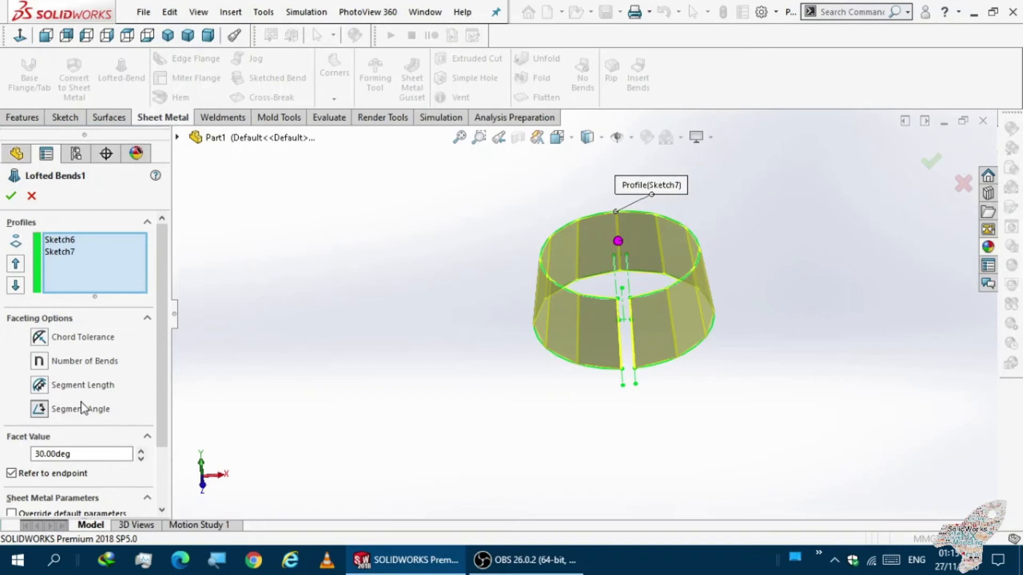
{"action": "left_click", "coordinate": [11, 196]}
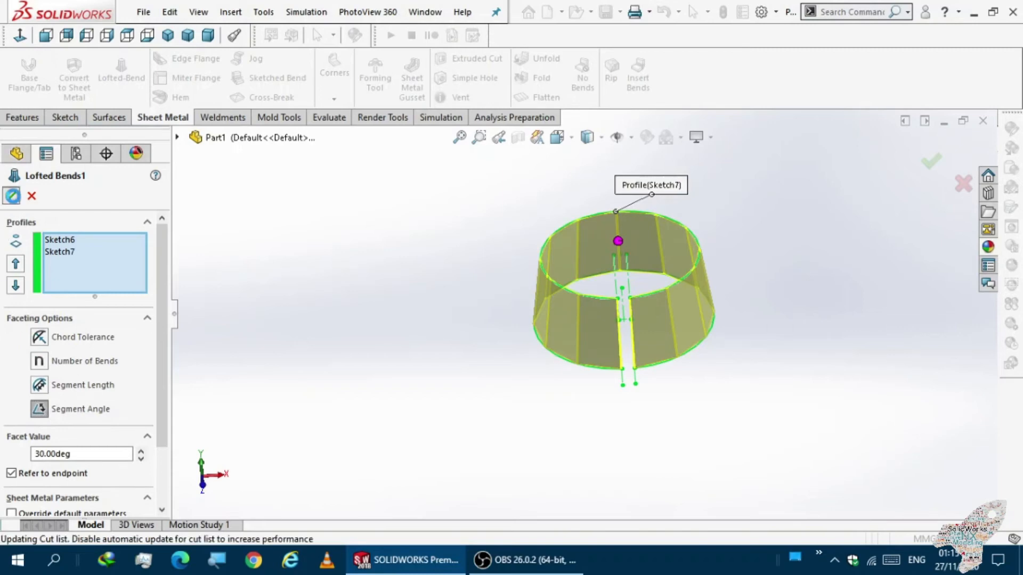
Examine the angle-faceted ring up close and review the sketches and round bends contained in the lofted bend feature
{"action": "scroll", "coordinate": [596, 319], "scroll_direction": "down", "scroll_amount": 4}
{"action": "middle_click_drag", "start_coordinate": [596, 319], "coordinate": [609, 372]}
{"action": "scroll", "coordinate": [609, 368], "scroll_direction": "up", "scroll_amount": 5}
{"action": "scroll", "coordinate": [536, 258], "scroll_direction": "down", "scroll_amount": 6}
{"action": "middle_click_drag", "start_coordinate": [684, 363], "coordinate": [484, 410]}
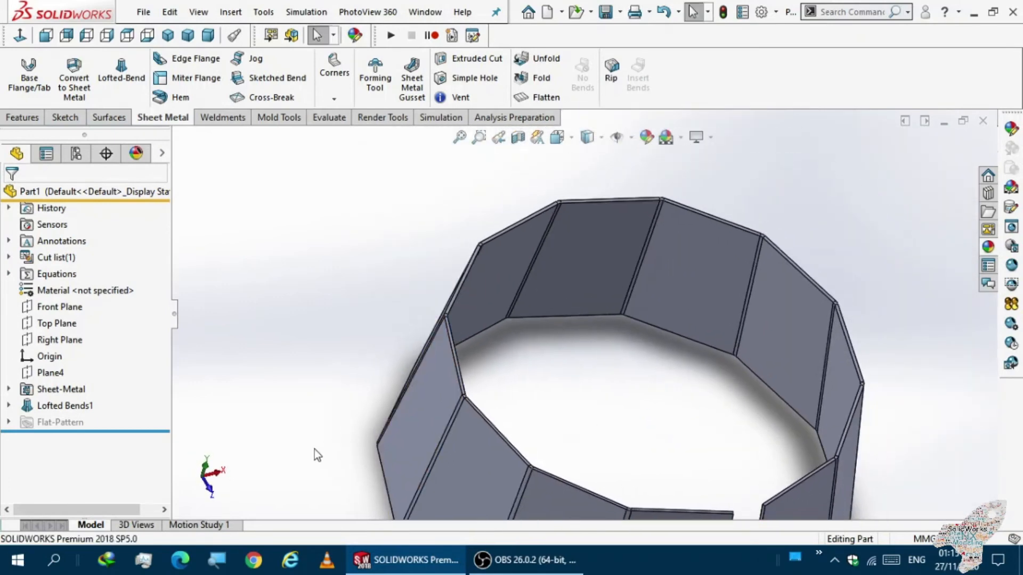
{"action": "double_click", "coordinate": [37, 404]}
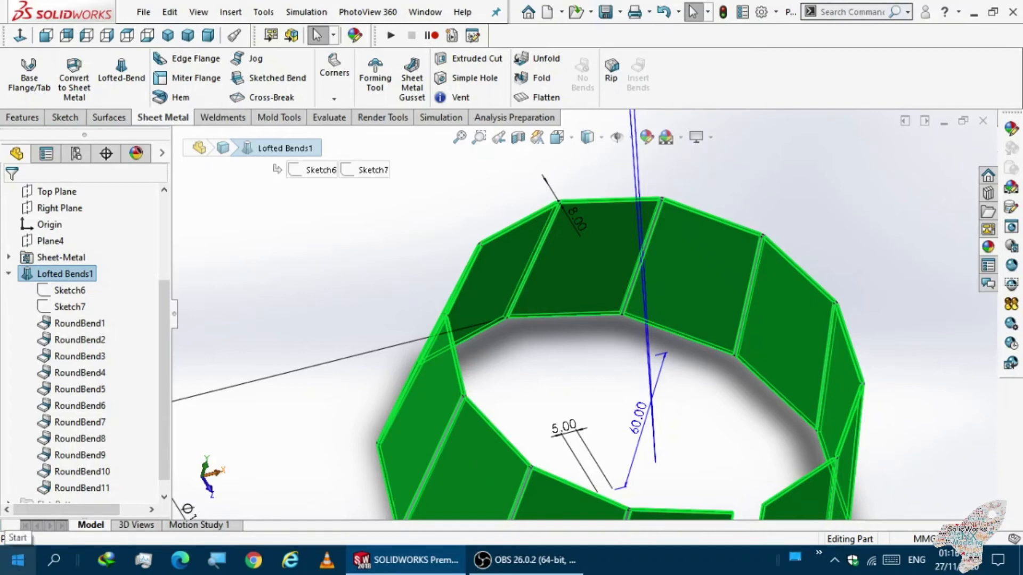
{"action": "left_click", "coordinate": [12, 274]}
Reopen the lofted bend for editing, switch its faceting to Number of Bends with a value of 4 and check the preview
{"action": "left_click", "coordinate": [56, 405]}
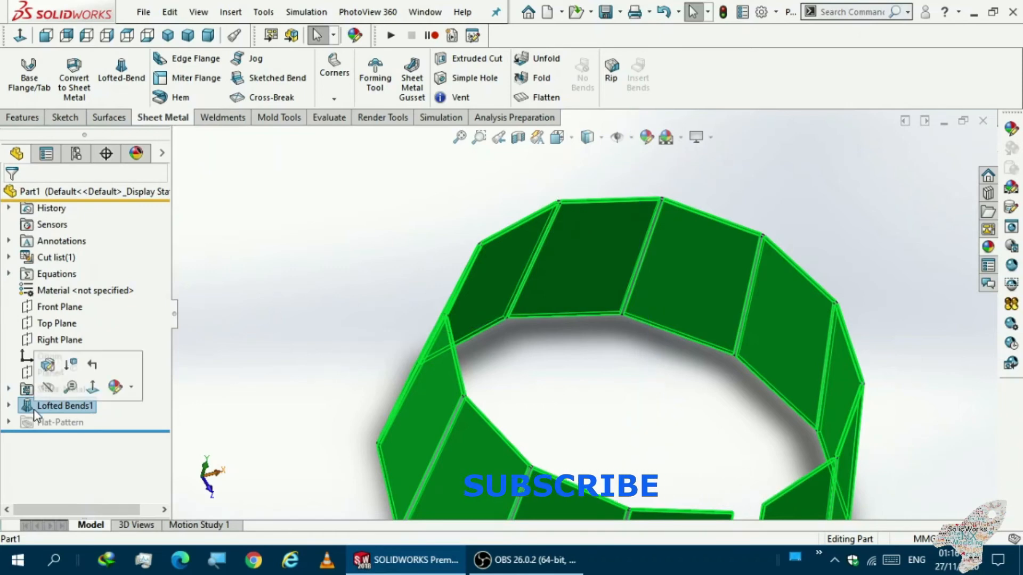
{"action": "left_click", "coordinate": [48, 365]}
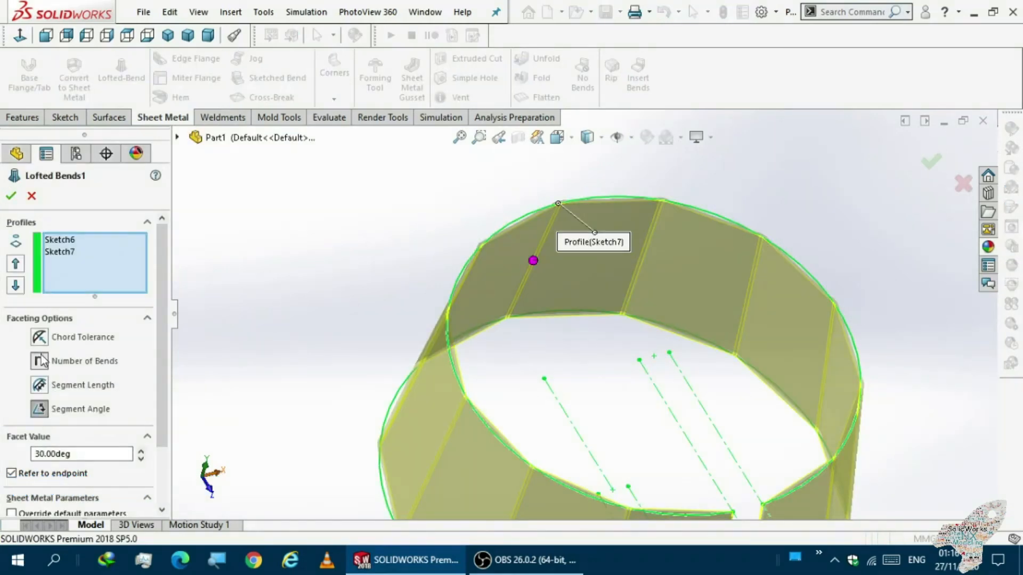
{"action": "left_click", "coordinate": [42, 361]}
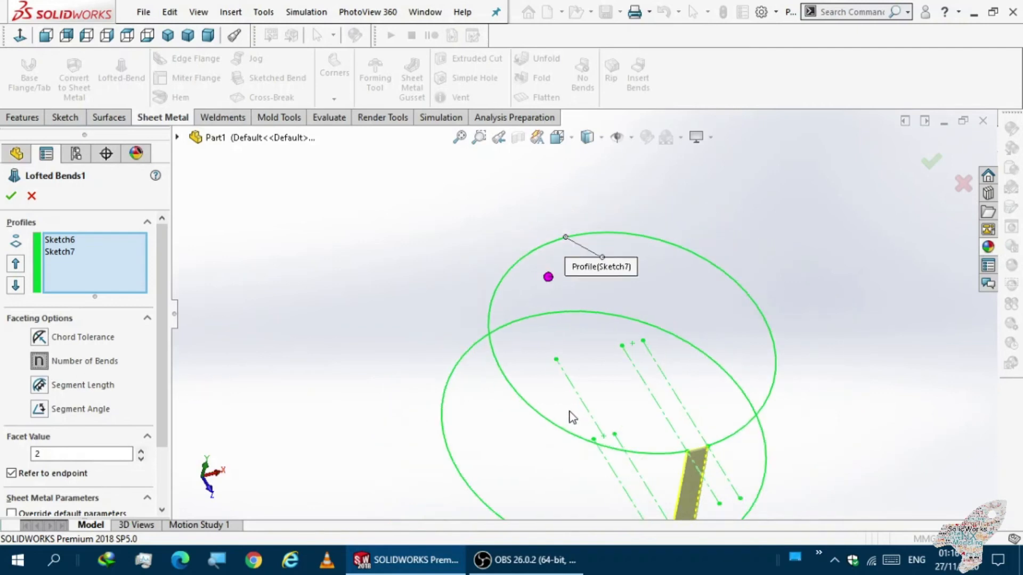
{"action": "middle_click_drag", "start_coordinate": [543, 406], "coordinate": [513, 366]}
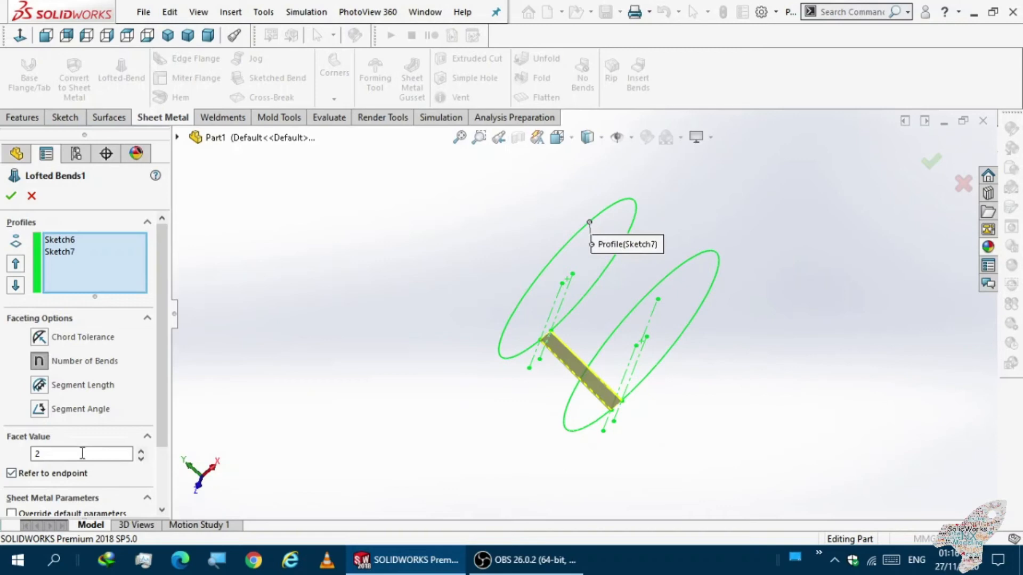
{"action": "double_click", "coordinate": [141, 452]}
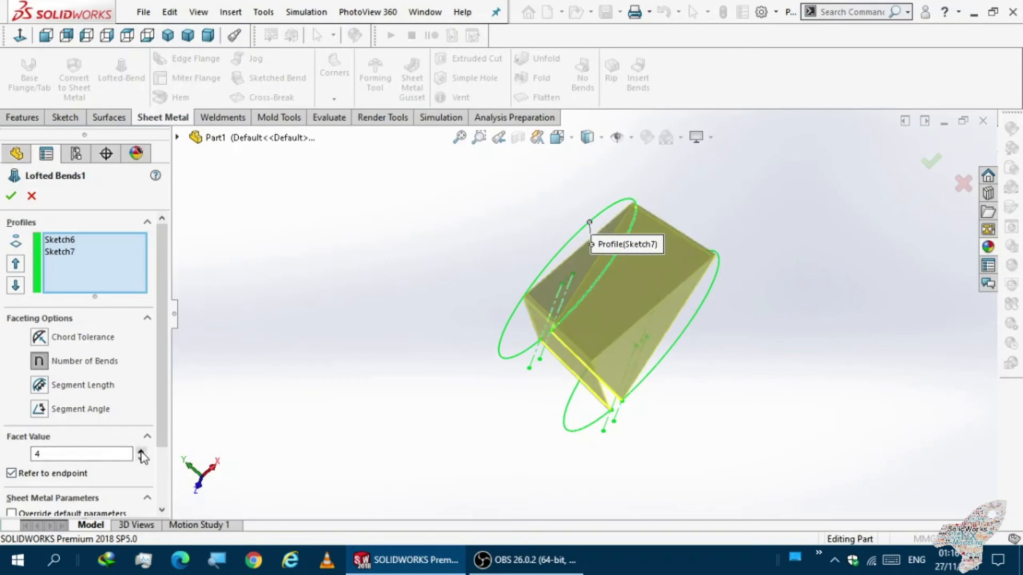
{"action": "middle_click_drag", "start_coordinate": [313, 438], "coordinate": [409, 422]}
{"action": "scroll", "coordinate": [568, 378], "scroll_direction": "up", "scroll_amount": 3}
{"action": "scroll", "coordinate": [570, 377], "scroll_direction": "down", "scroll_amount": 4}
{"action": "middle_click_drag", "start_coordinate": [572, 377], "coordinate": [553, 375]}
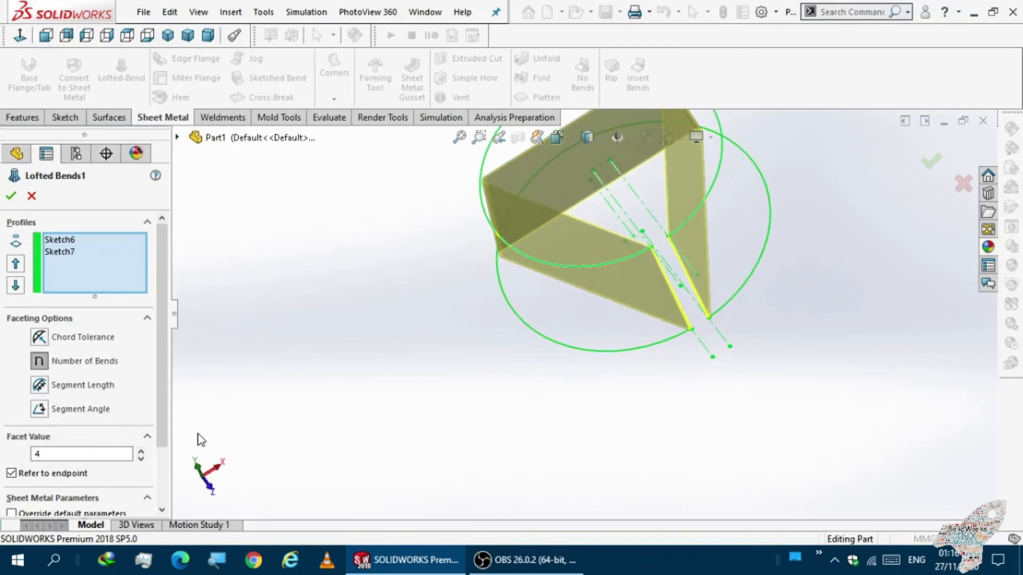
Raise the lofted bend's number of bends to 9 and inspect the resulting facets in the preview
{"action": "left_click", "coordinate": [142, 453]}
{"action": "left_click", "coordinate": [141, 453]}
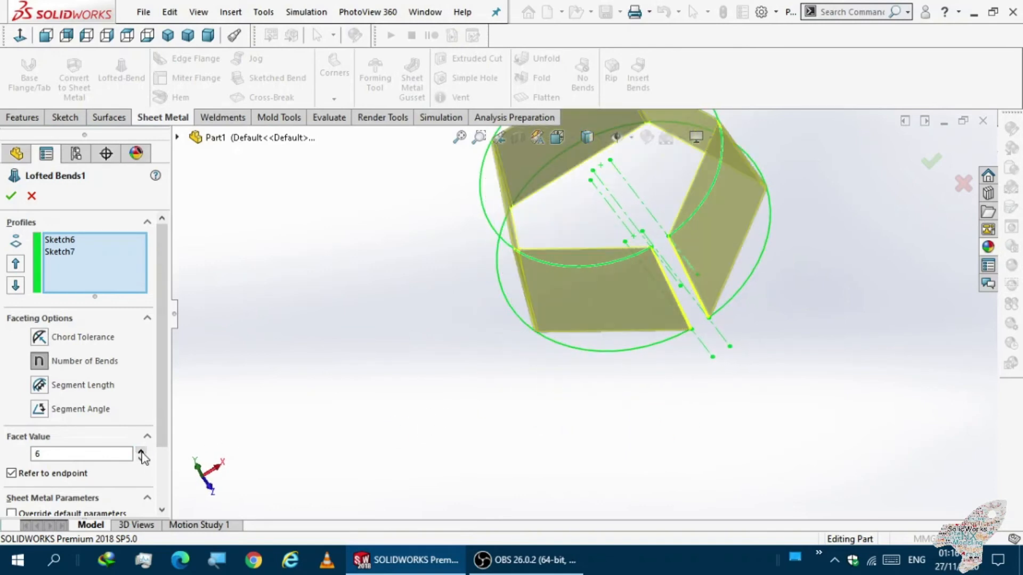
{"action": "left_click", "coordinate": [142, 453]}
{"action": "left_click", "coordinate": [141, 453]}
{"action": "left_click", "coordinate": [142, 452]}
{"action": "scroll", "coordinate": [388, 377], "scroll_direction": "up", "scroll_amount": 4}
{"action": "scroll", "coordinate": [596, 273], "scroll_direction": "down", "scroll_amount": 5}
{"action": "middle_click_drag", "start_coordinate": [574, 279], "coordinate": [488, 353]}
{"action": "left_click", "coordinate": [140, 459]}
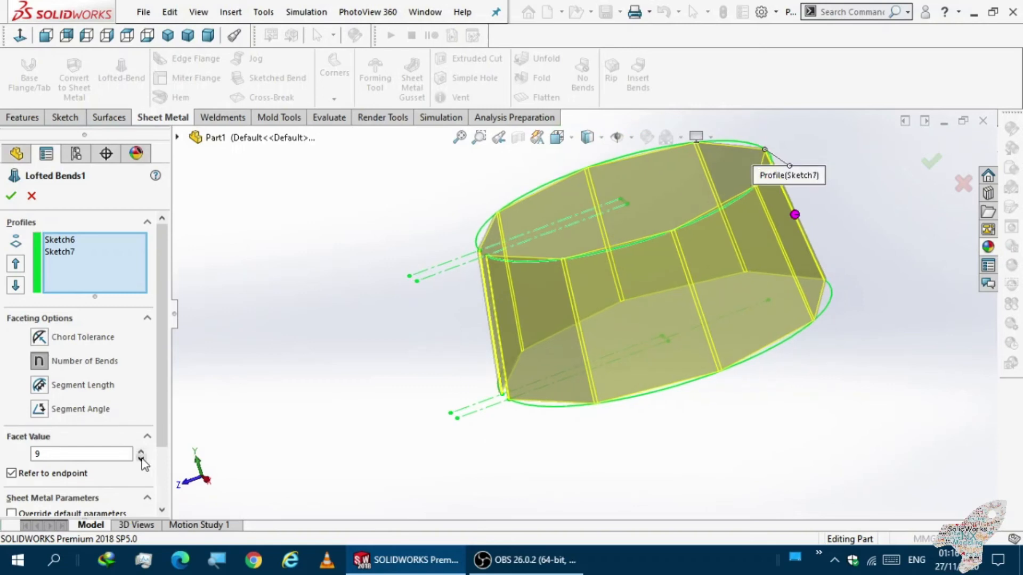
Switch the lofted bend's faceting to Segment Length with a value of 5 mm, accept the feature and inspect the ring
{"action": "middle_click_drag", "start_coordinate": [300, 368], "coordinate": [366, 438]}
{"action": "middle_click_drag", "start_coordinate": [558, 469], "coordinate": [558, 249]}
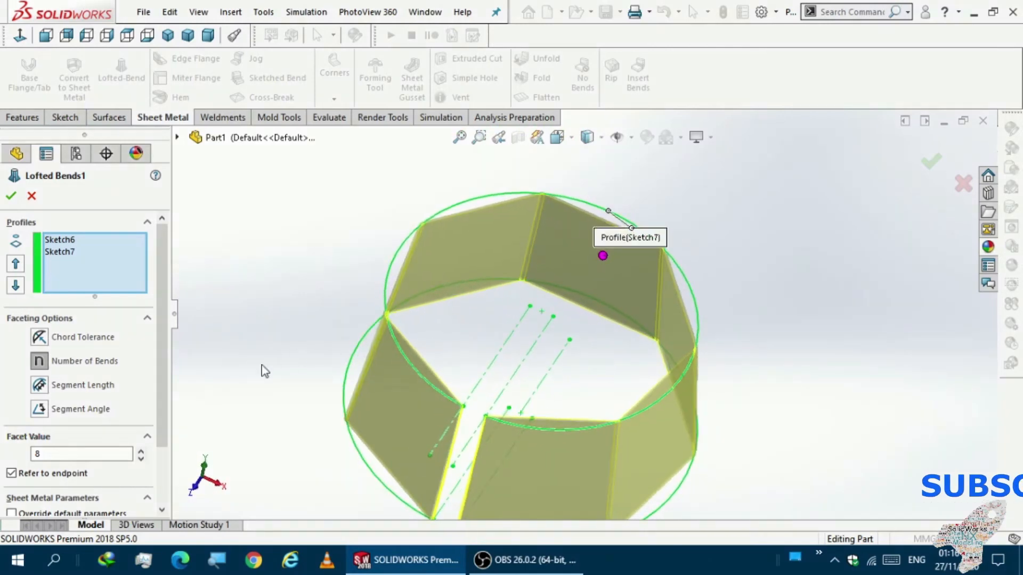
{"action": "left_click", "coordinate": [39, 386]}
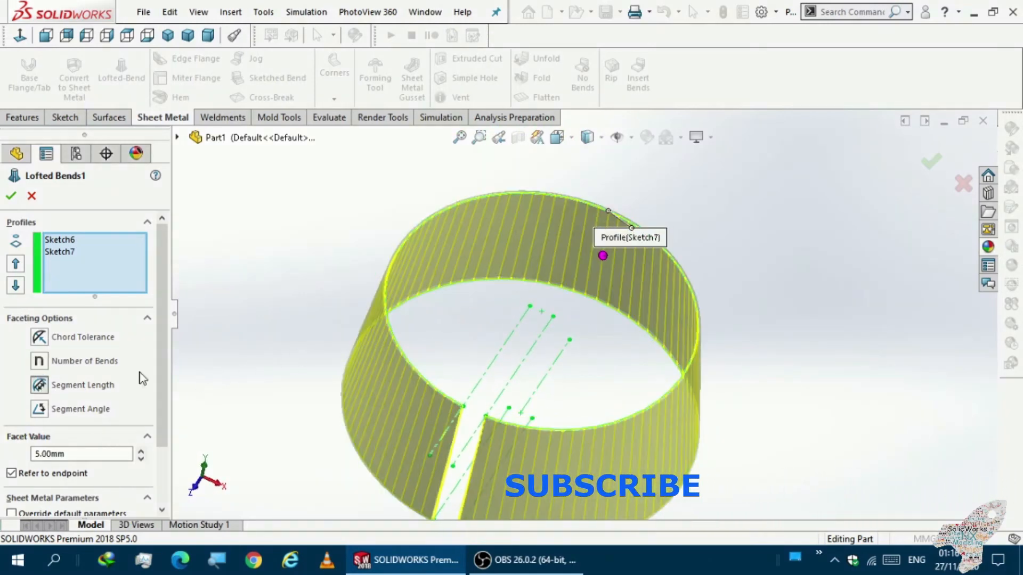
{"action": "middle_click_drag", "start_coordinate": [378, 389], "coordinate": [349, 352]}
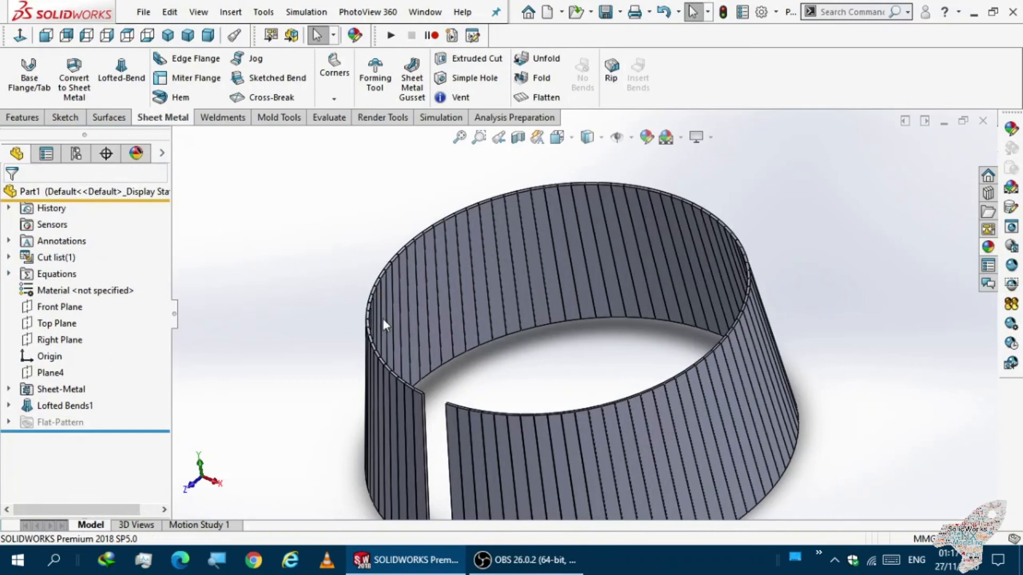
{"action": "middle_click_drag", "start_coordinate": [482, 357], "coordinate": [505, 368]}
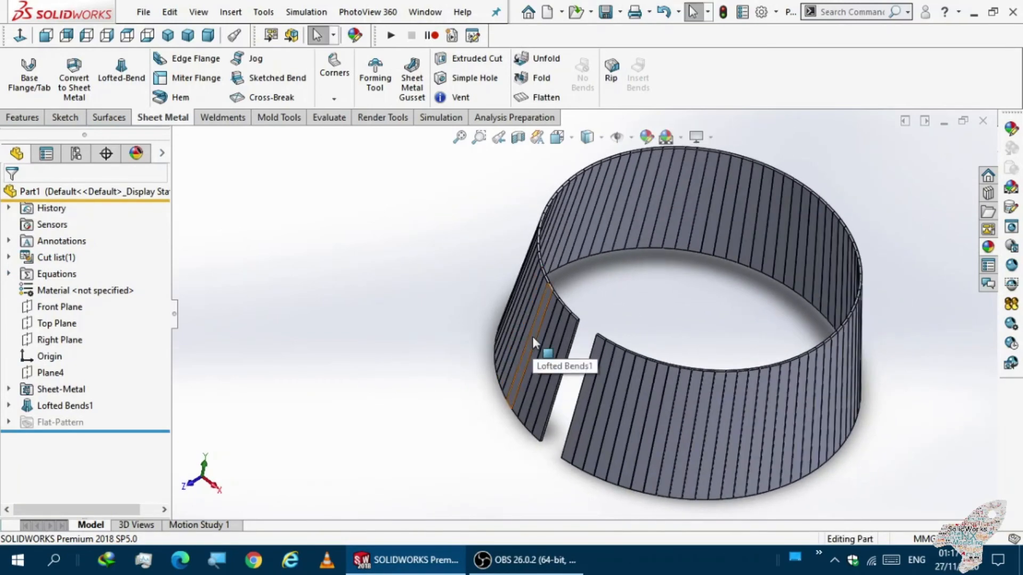
{"action": "mouse_move", "coordinate": [532, 337]}
{"action": "middle_mouse_down"}
{"action": "mouse_move", "coordinate": [434, 373]}
{"action": "mouse_move", "coordinate": [586, 313]}
{"action": "mouse_move", "coordinate": [538, 343]}
{"action": "mouse_move", "coordinate": [512, 337]}
{"action": "middle_mouse_up"}
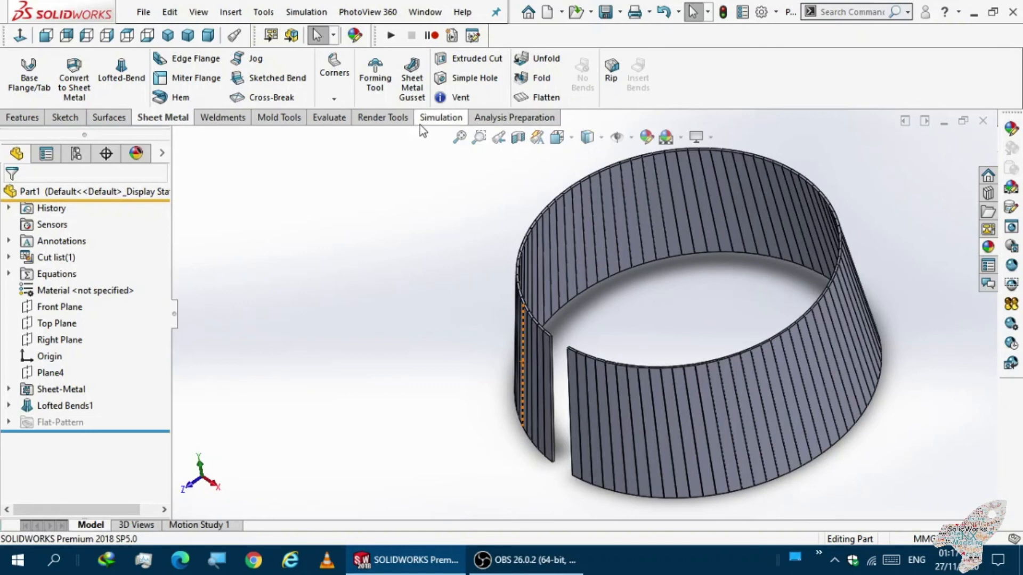
Check the ring's rendered appearance in the PhotoView 360 integrated preview from another angle and at different zooms, and turn the preview off
{"action": "left_click", "coordinate": [362, 114]}
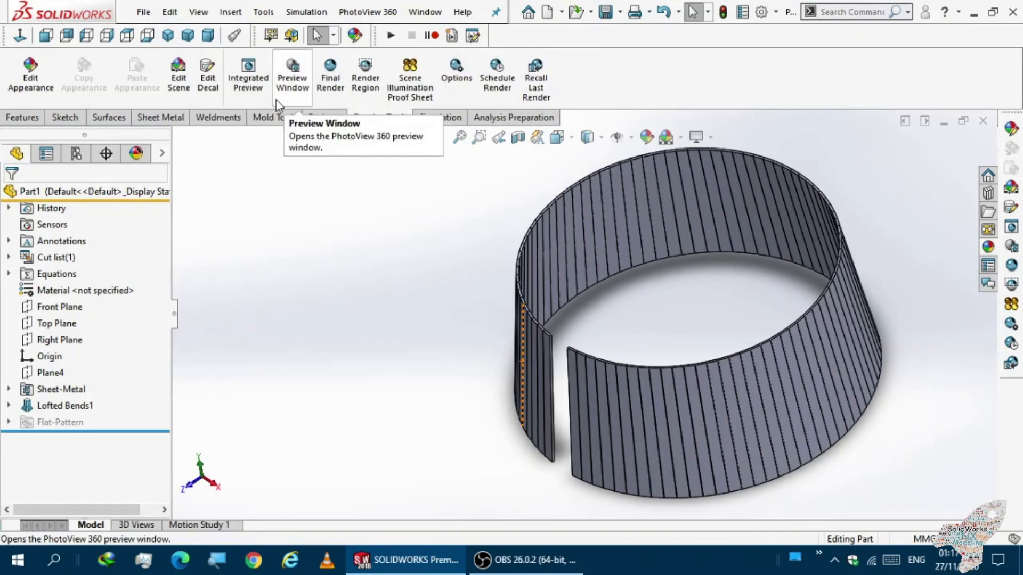
{"action": "left_click", "coordinate": [255, 90]}
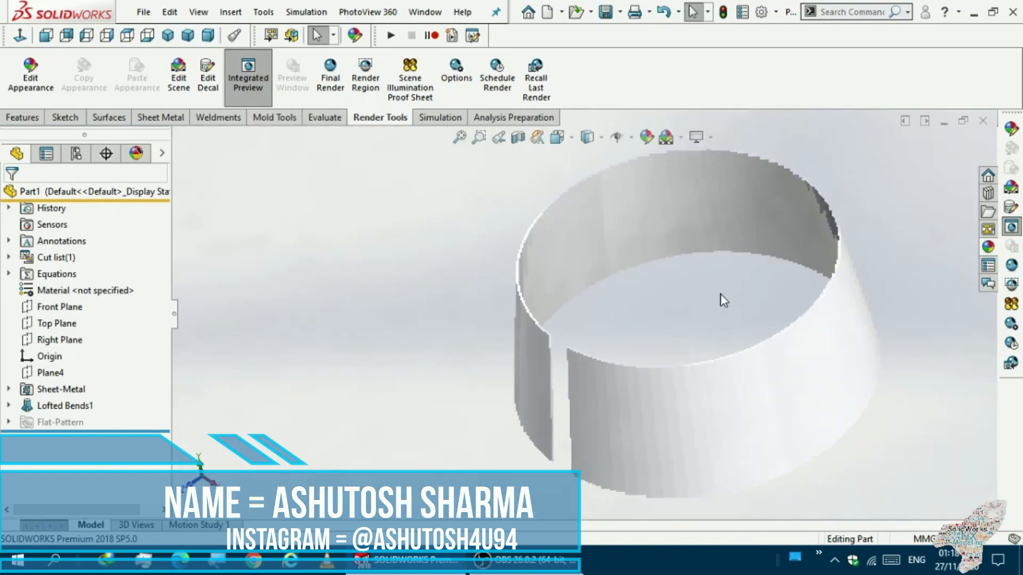
{"action": "middle_click_drag", "start_coordinate": [720, 293], "coordinate": [753, 290]}
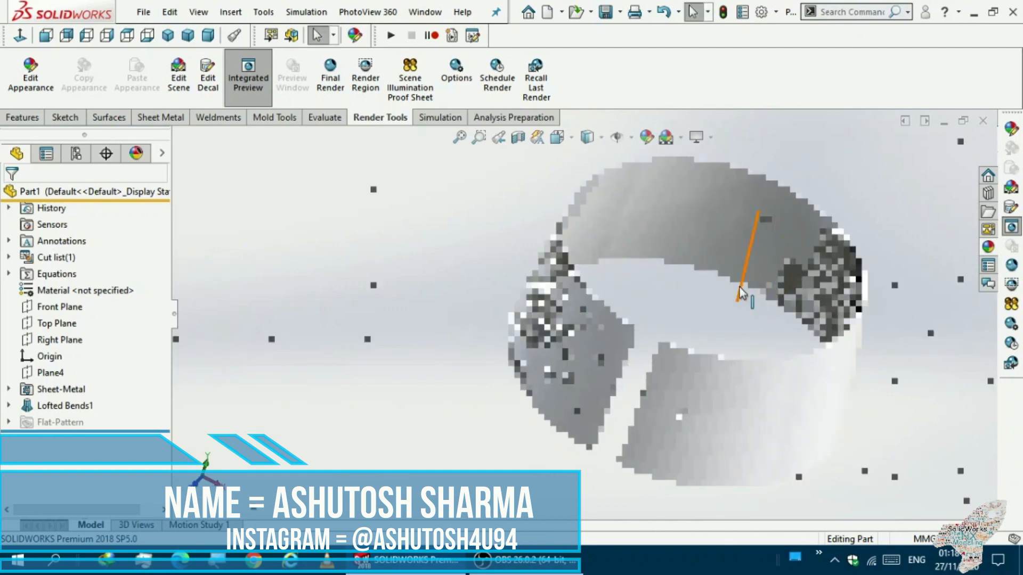
{"action": "scroll", "coordinate": [683, 319], "scroll_direction": "up", "scroll_amount": 1}
{"action": "scroll", "coordinate": [684, 320], "scroll_direction": "up", "scroll_amount": 2}
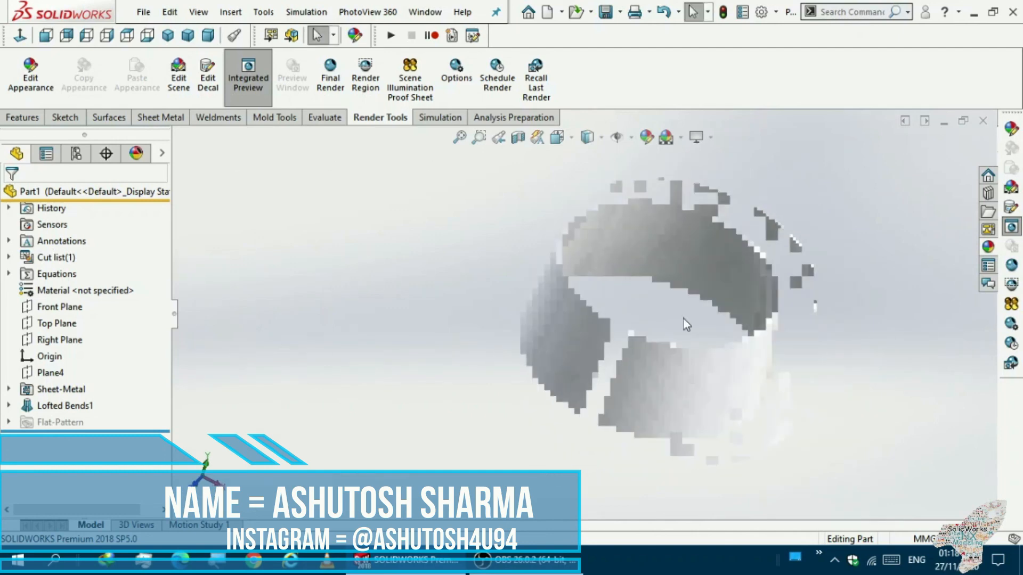
{"action": "scroll", "coordinate": [684, 319], "scroll_direction": "down", "scroll_amount": 2}
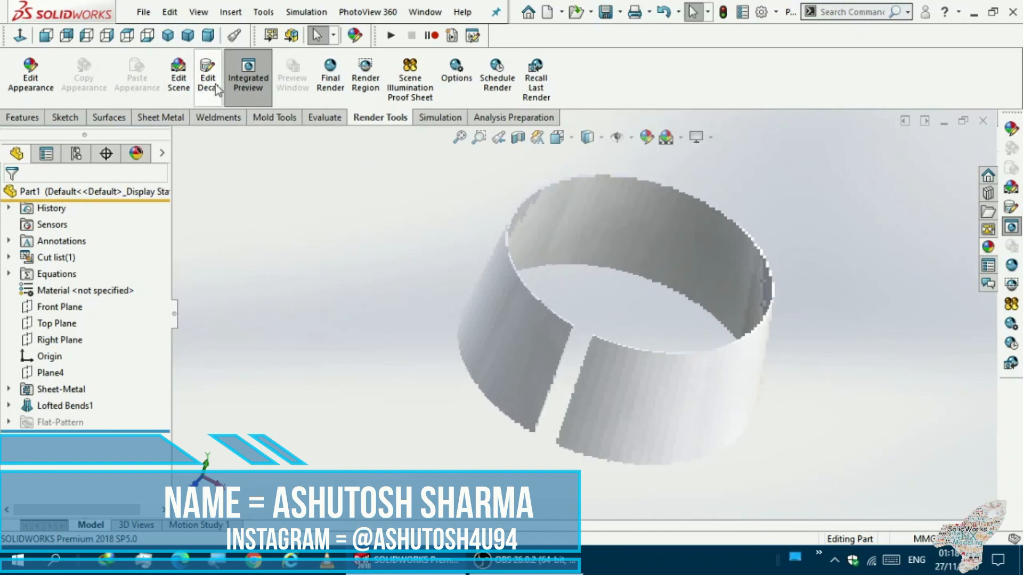
{"action": "left_click", "coordinate": [230, 80]}
Set the display style to Shaded without edges and inspect the smooth-looking ring
{"action": "mouse_move", "coordinate": [243, 128]}
{"action": "middle_mouse_down"}
{"action": "mouse_move", "coordinate": [274, 191]}
{"action": "mouse_move", "coordinate": [264, 197]}
{"action": "middle_mouse_up"}
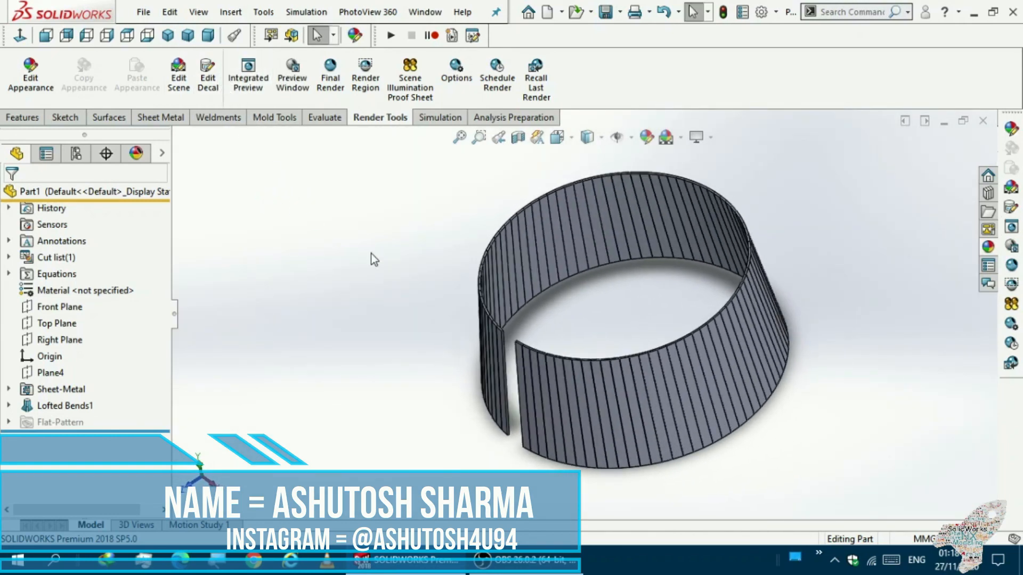
{"action": "left_click", "coordinate": [600, 138]}
{"action": "left_click", "coordinate": [581, 176]}
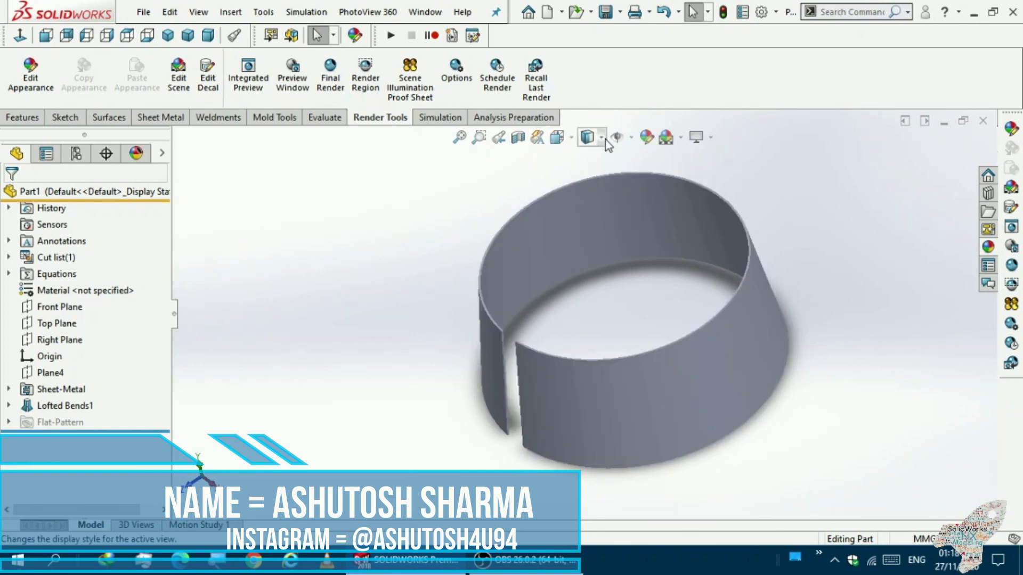
{"action": "mouse_move", "coordinate": [542, 183]}
{"action": "middle_mouse_down"}
{"action": "mouse_move", "coordinate": [591, 160]}
{"action": "mouse_move", "coordinate": [543, 181]}
{"action": "middle_mouse_up"}
{"action": "scroll", "coordinate": [584, 216], "scroll_direction": "up", "scroll_amount": 1}
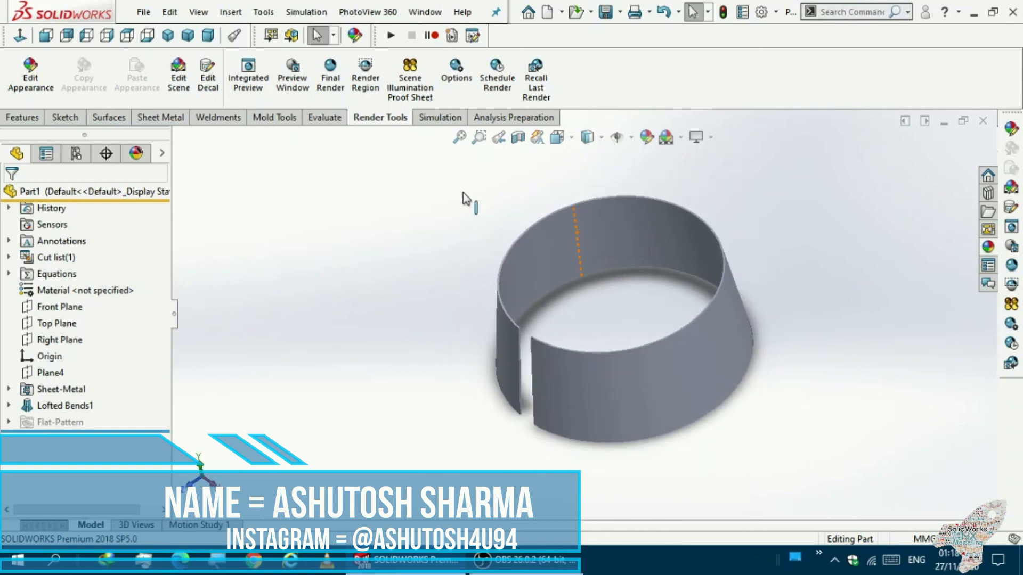
{"action": "scroll", "coordinate": [462, 193], "scroll_direction": "down", "scroll_amount": 2}
{"action": "scroll", "coordinate": [418, 251], "scroll_direction": "up", "scroll_amount": 2}
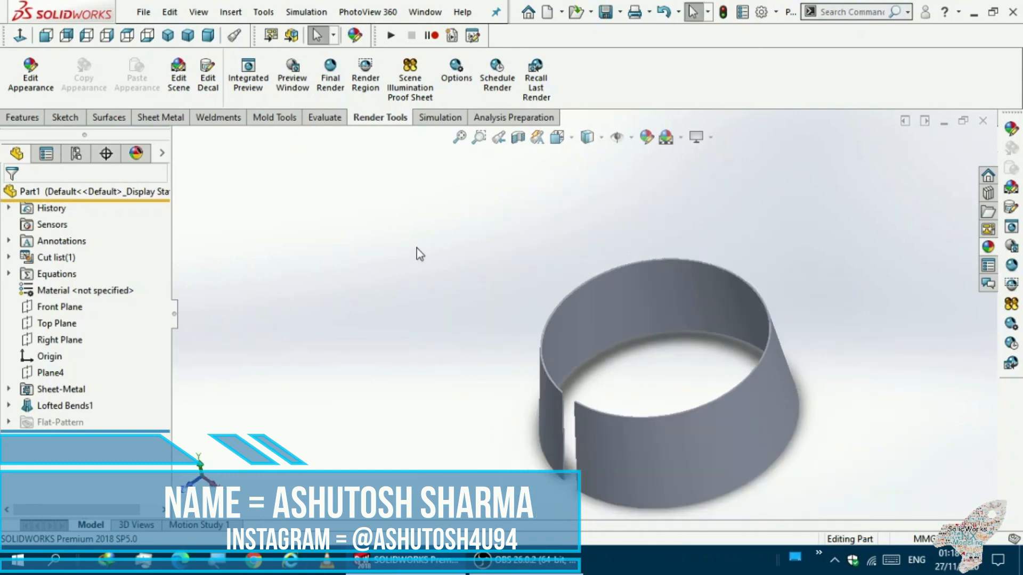
{"action": "scroll", "coordinate": [626, 320], "scroll_direction": "down", "scroll_amount": 3}
{"action": "middle_click_drag", "start_coordinate": [642, 372], "coordinate": [642, 395]}
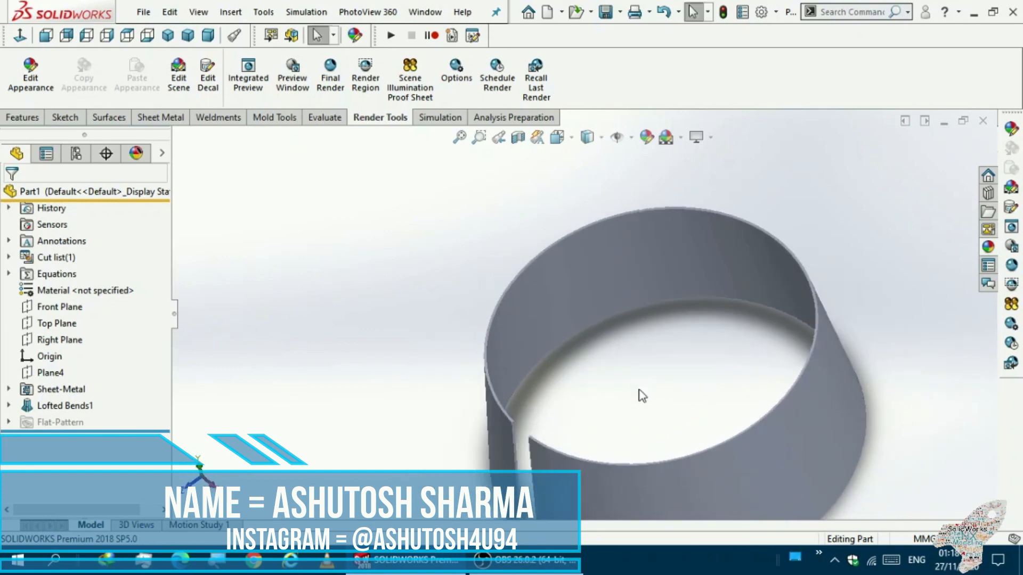